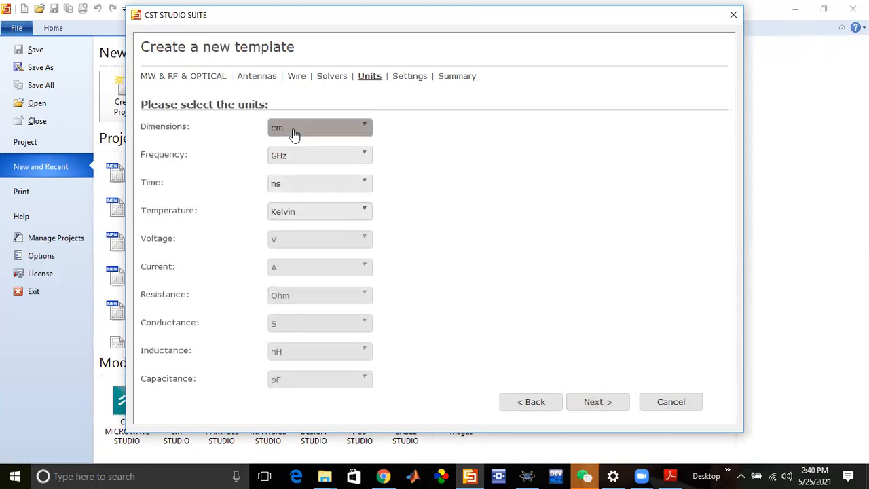
# Select cm as the dimension unit for the new template and accept the units
pyautogui.click(294, 132)
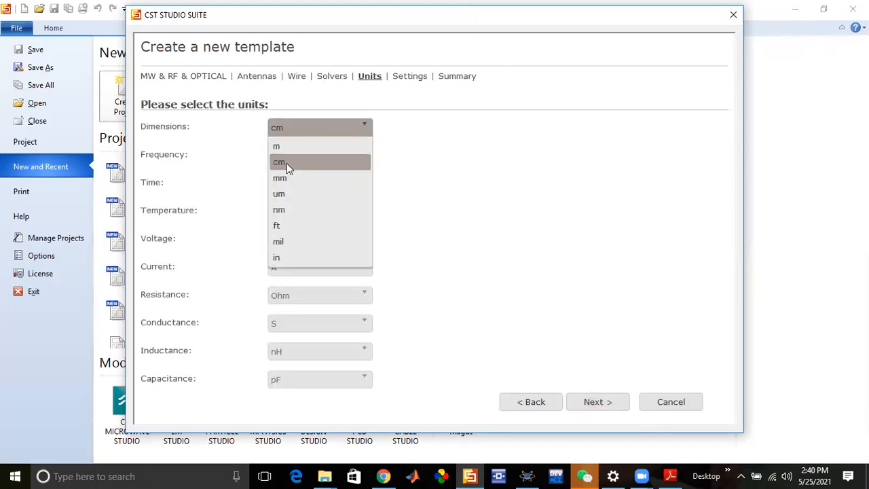
pyautogui.click(285, 163)
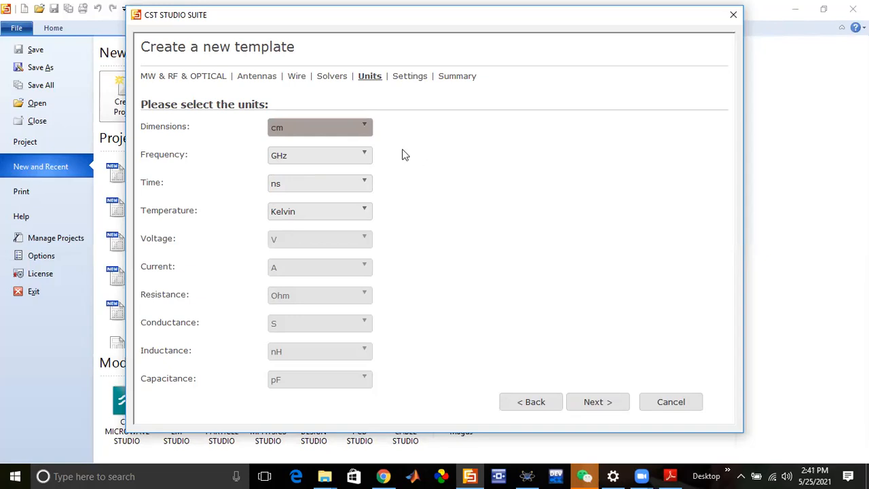
pyautogui.click(595, 402)
# Set the template's frequency range from a minimum of 0 GHz to a maximum of 2 GHz
pyautogui.click(305, 131)
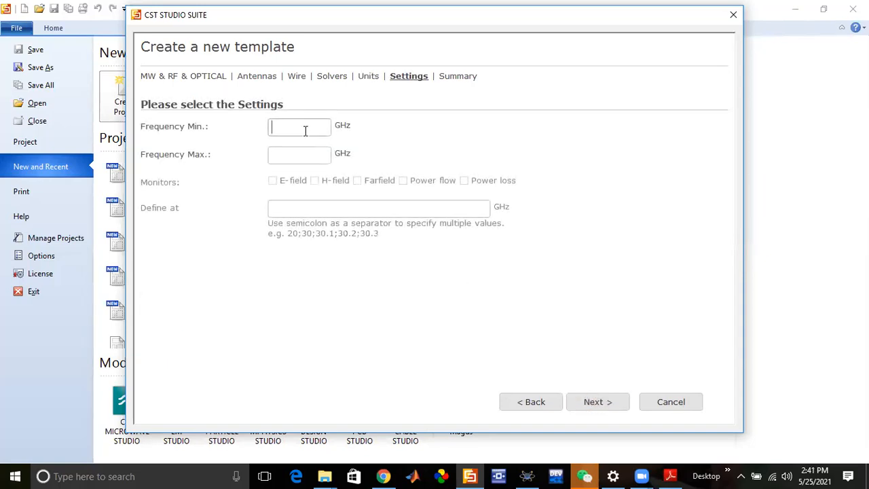
pyautogui.write('0')
pyautogui.click(299, 154)
pyautogui.write('2')
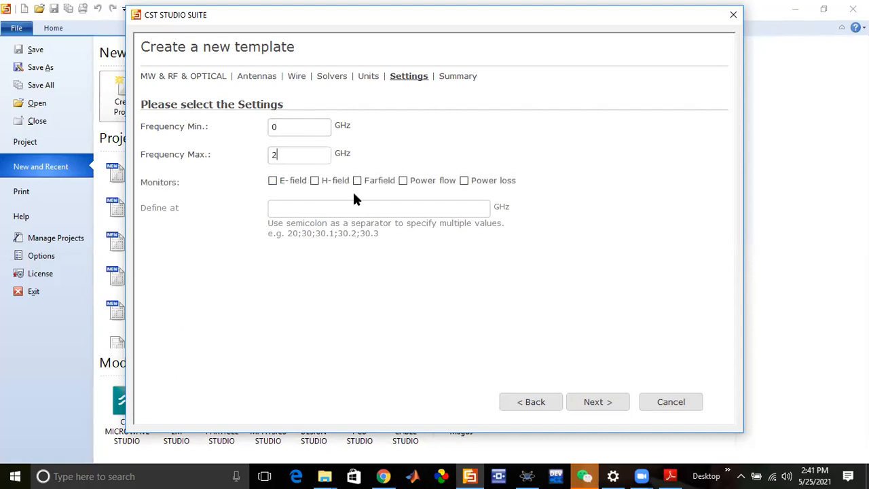
# Enable the Farfield monitor, define it at 1 GHz, and accept the template settings
pyautogui.click(357, 180)
pyautogui.click(322, 208)
pyautogui.write('1;2')
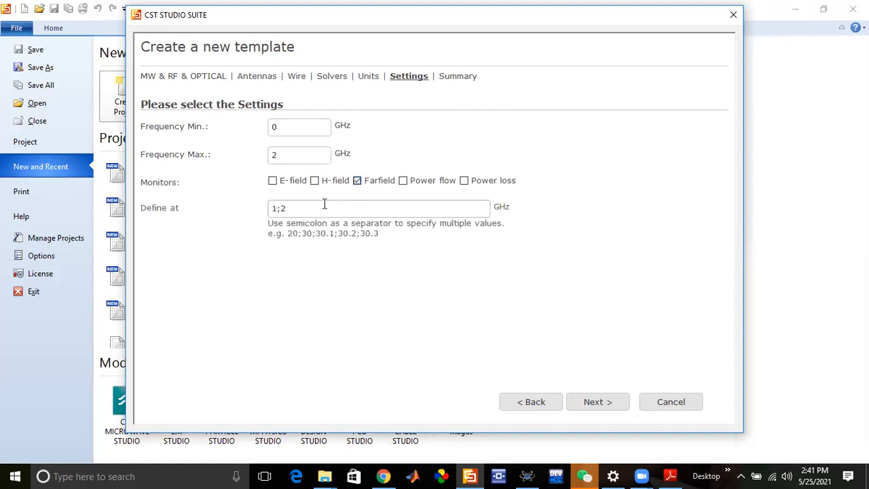
pyautogui.press('BackSpace')
pyautogui.press('BackSpace')
pyautogui.click(596, 401)
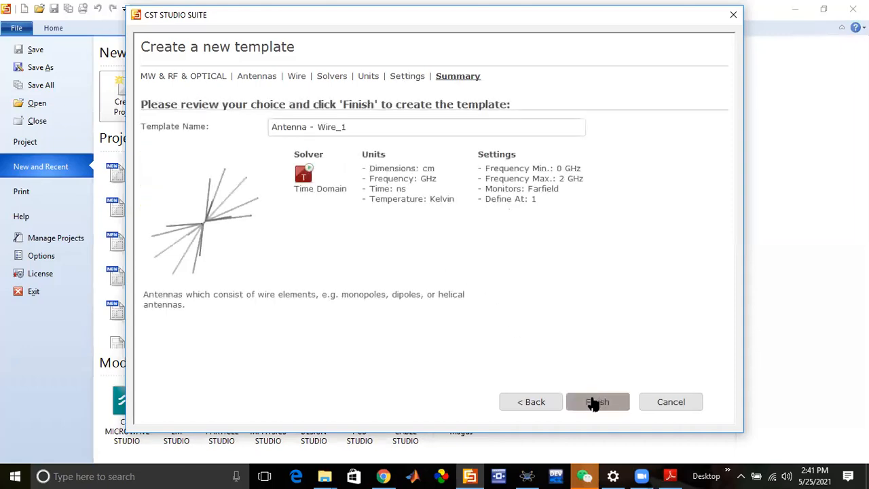
# Name the template Yagi_antena_class and finish creating it
pyautogui.moveTo(353, 129); pyautogui.dragTo(271, 132)
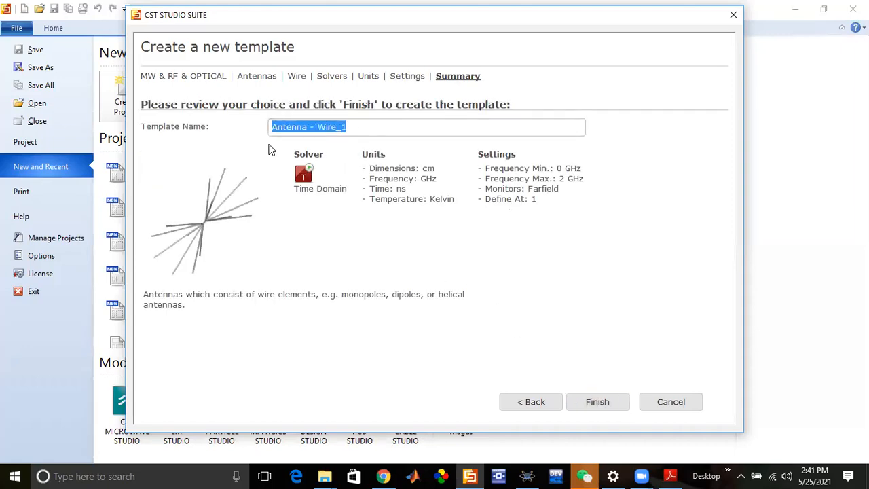
pyautogui.write('Ya')
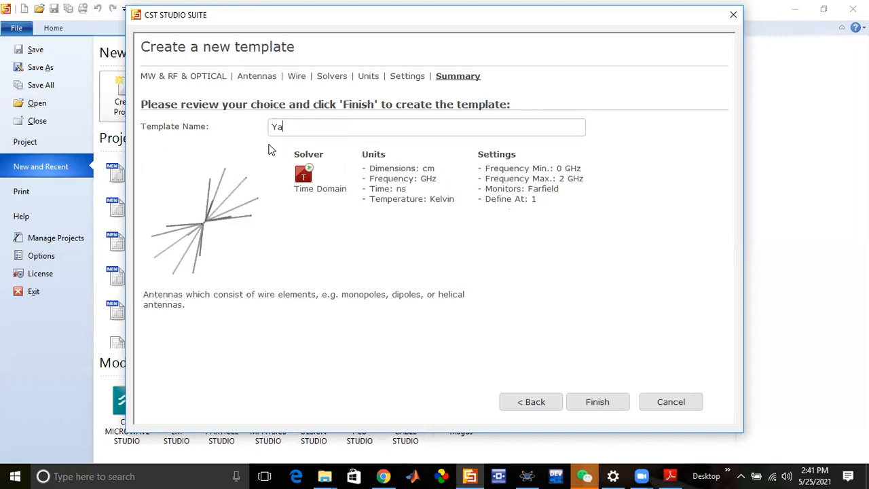
pyautogui.write('gi_antena_class')
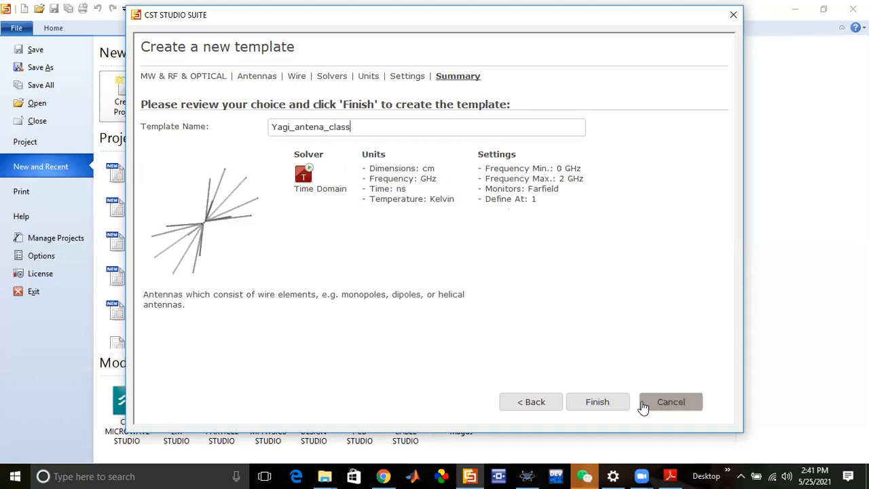
pyautogui.click(606, 411)
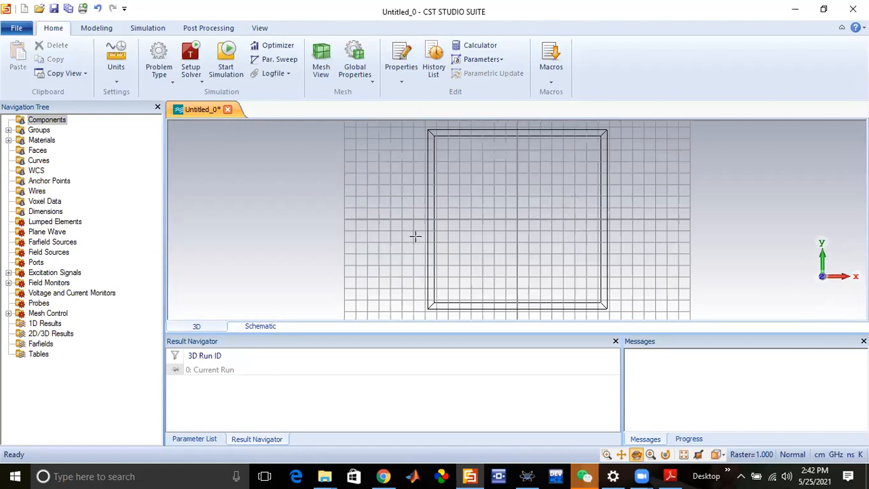
# Start a cylinder by numeric entry, name it Reflector, and set its outer radius to 0.1 cm
pyautogui.click(100, 29)
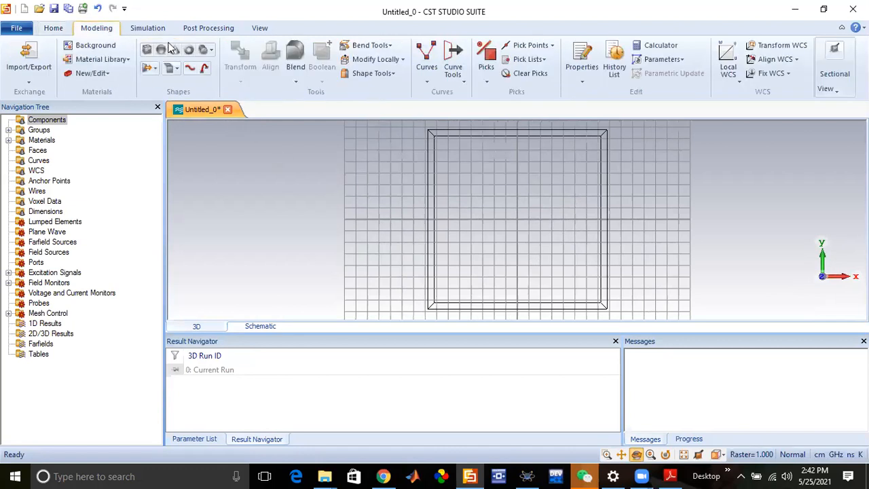
pyautogui.click(205, 51)
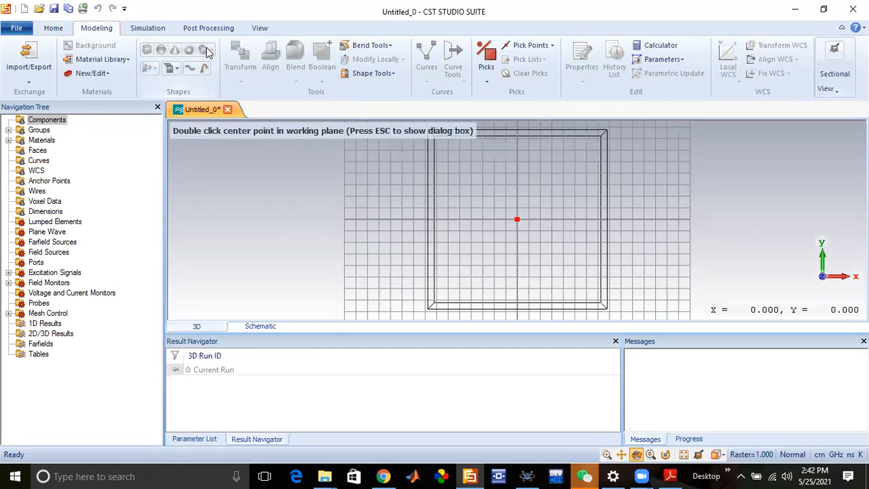
pyautogui.press('Escape')
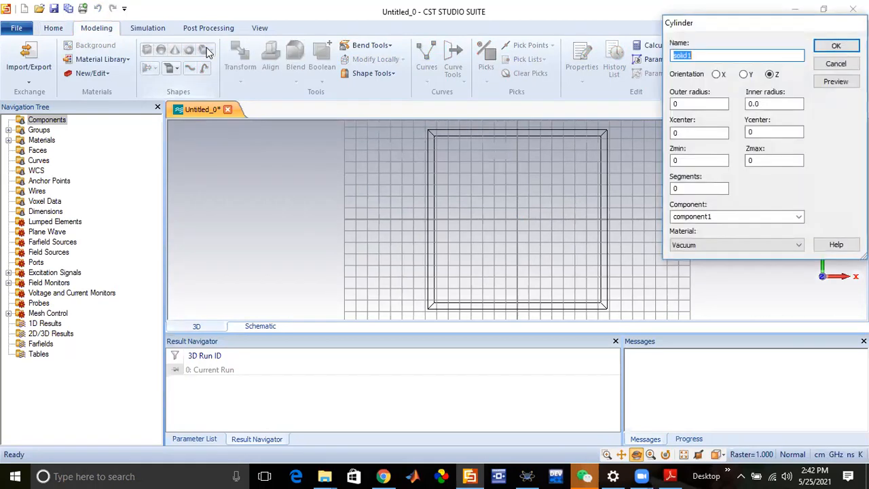
pyautogui.write('Reflector')
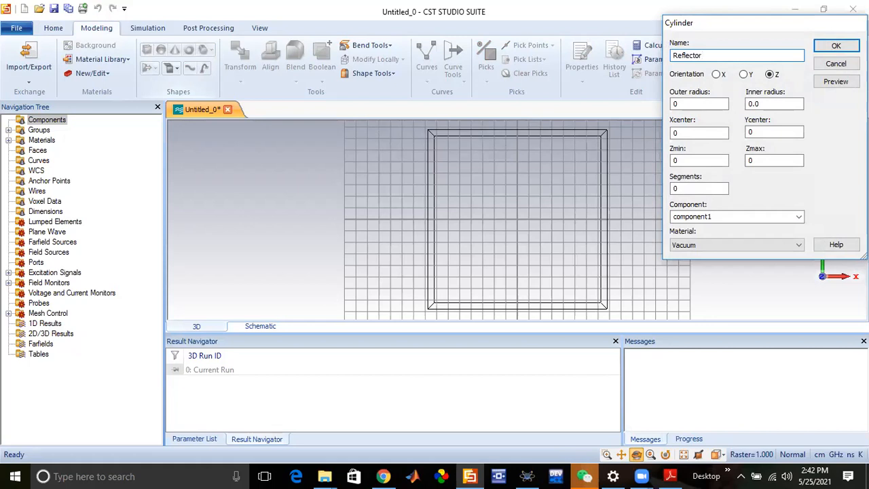
pyautogui.click(683, 103)
pyautogui.write('.1')
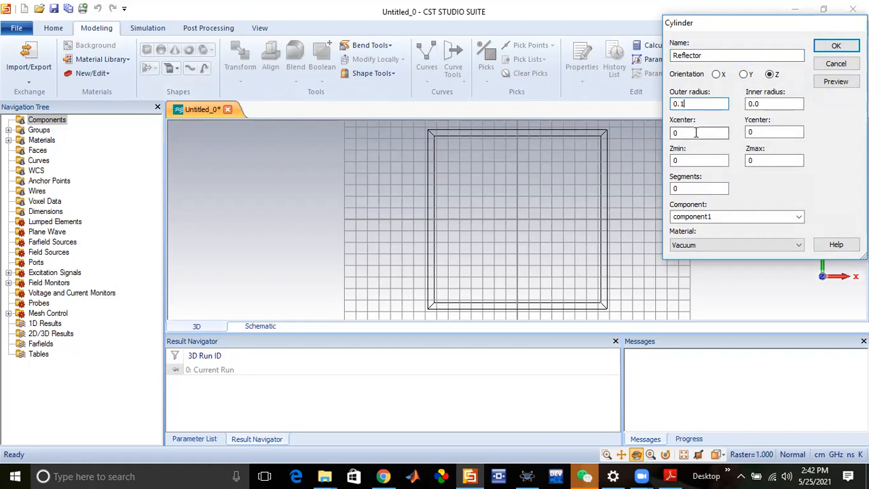
# Set the Reflector cylinder's Z range from -7.5 to 7.5 cm
pyautogui.click(686, 161)
pyautogui.press('BackSpace')
pyautogui.write('-7.5')
pyautogui.press('Tab')
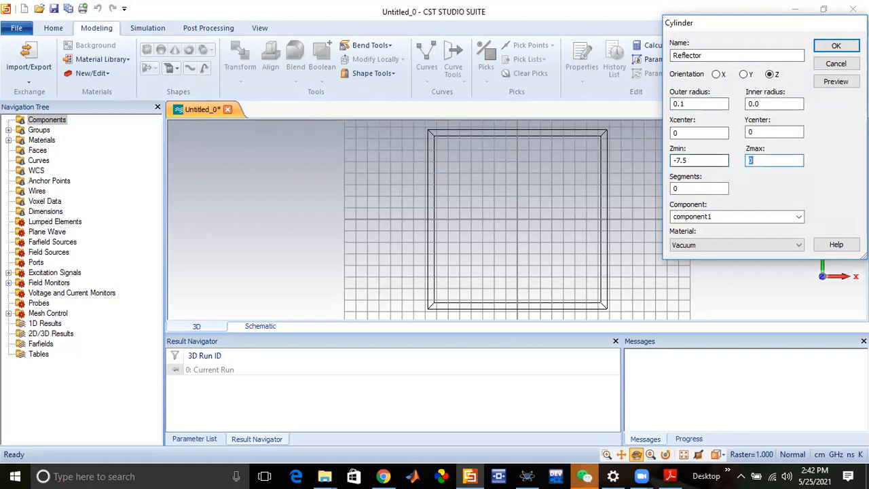
pyautogui.write('7.5')
# Assign PEC as the Reflector's material, preview the cylinder, and create it
pyautogui.click(791, 246)
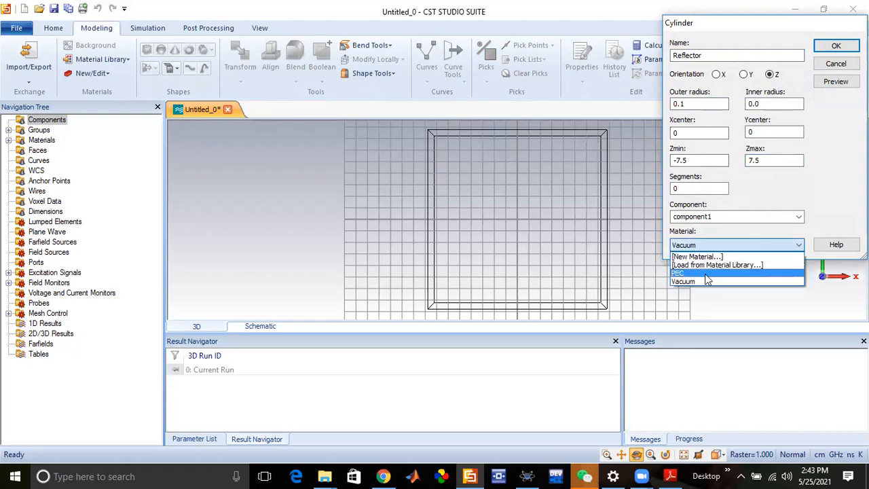
pyautogui.click(705, 274)
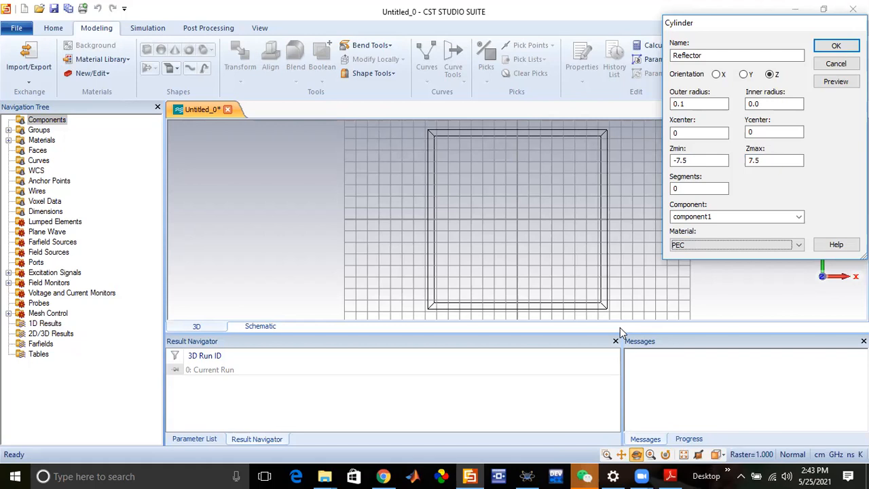
pyautogui.click(836, 83)
pyautogui.moveTo(524, 214); pyautogui.dragTo(487, 222)
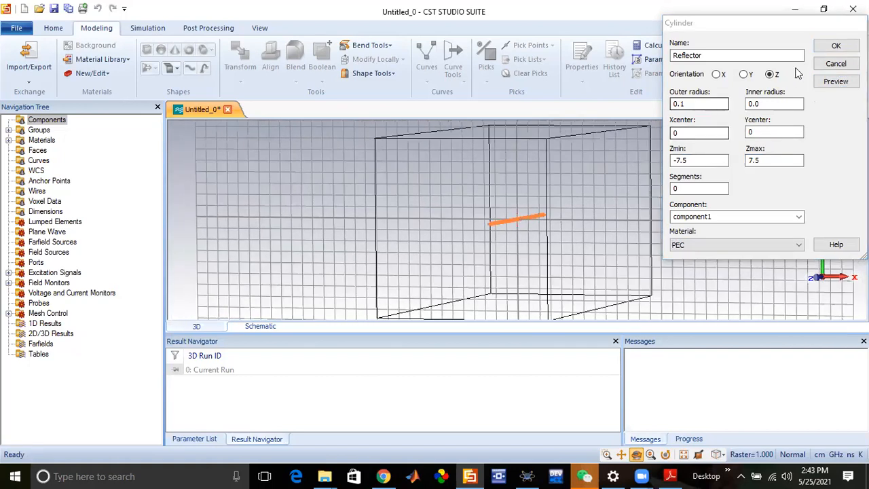
pyautogui.click(834, 46)
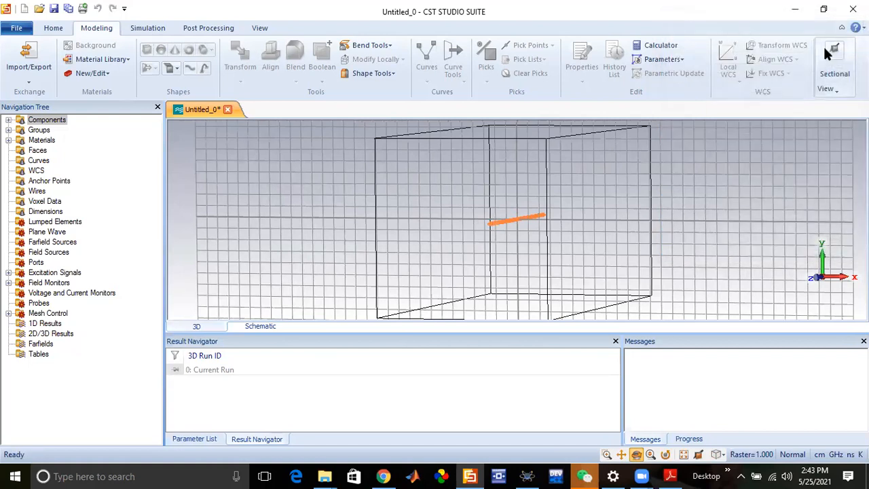
# Examine the reflector rod close up from different angles, checking its orientation relative to the axes
pyautogui.scroll(5, 567, 190)
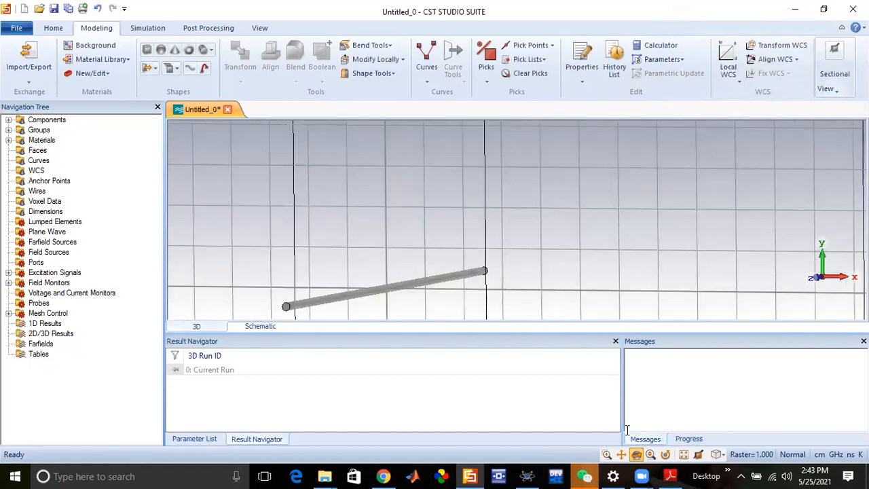
pyautogui.moveTo(545, 233); pyautogui.dragTo(552, 298)
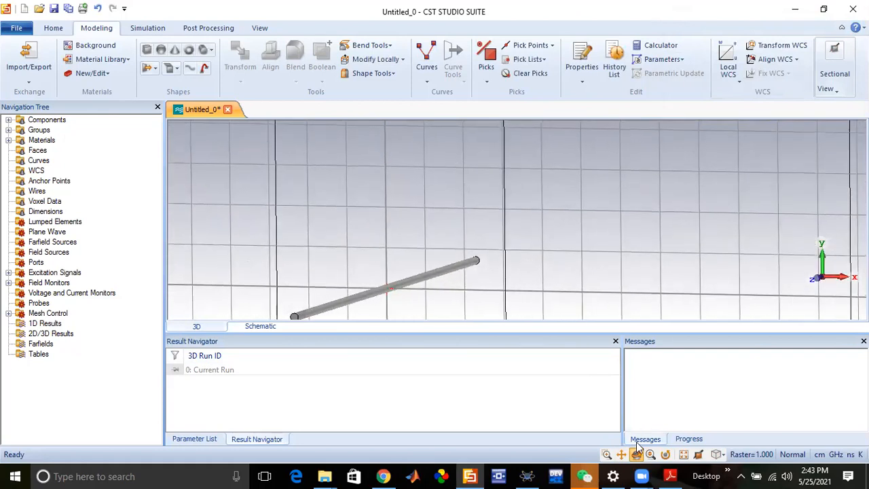
pyautogui.moveTo(468, 267); pyautogui.dragTo(496, 192, button='middle')
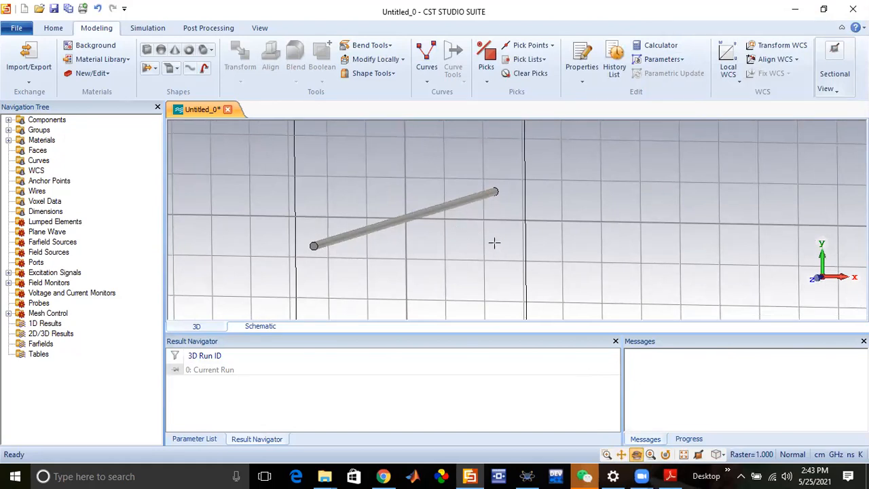
pyautogui.scroll(2, 494, 240)
pyautogui.scroll(-1, 494, 239)
pyautogui.moveTo(495, 238); pyautogui.dragTo(547, 231)
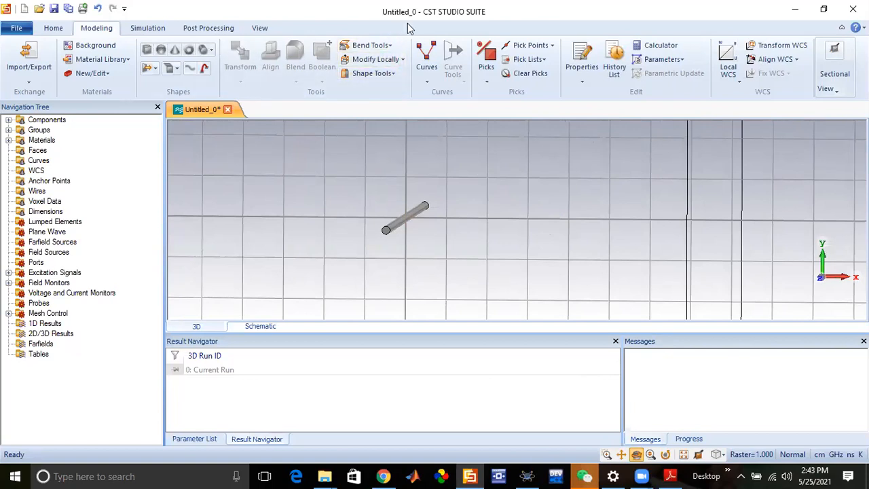
pyautogui.click(489, 225)
pyautogui.click(493, 204)
pyautogui.moveTo(550, 215); pyautogui.dragTo(549, 230)
pyautogui.click(555, 190)
# Start a second cylinder named Dipole with an outer radius of 0.1 cm and its X center at 6 cm
pyautogui.click(203, 51)
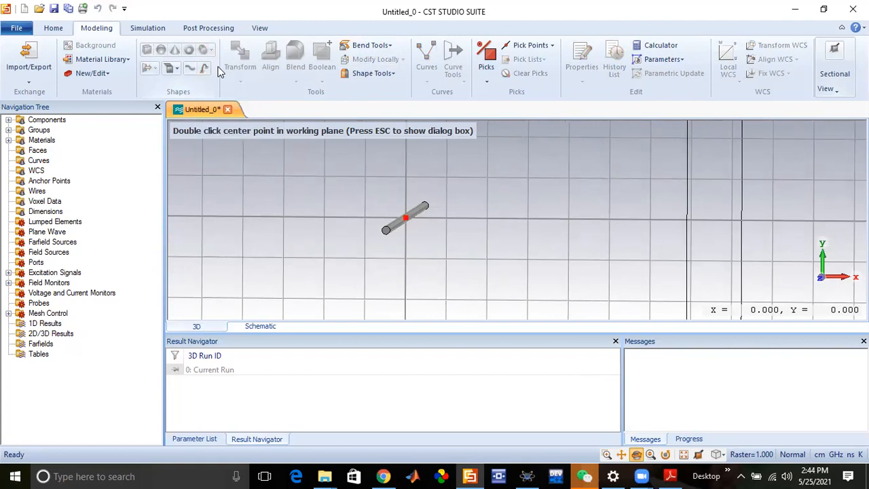
pyautogui.press('Escape')
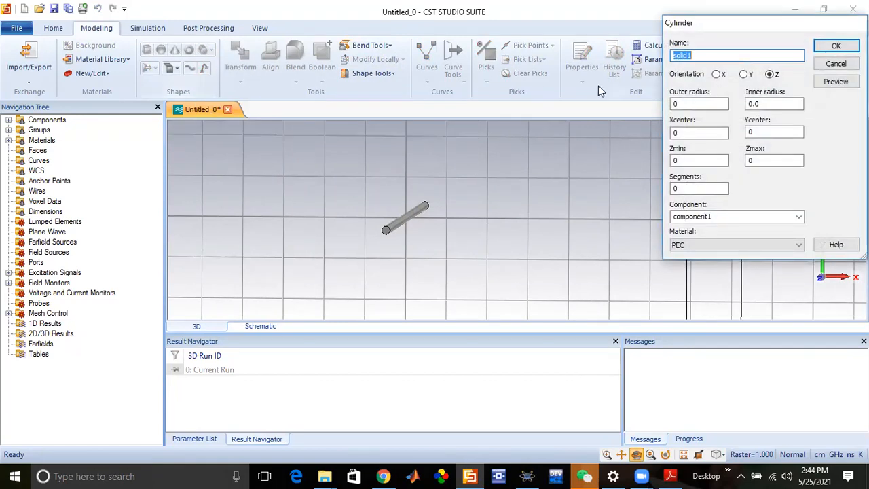
pyautogui.write('Dipole')
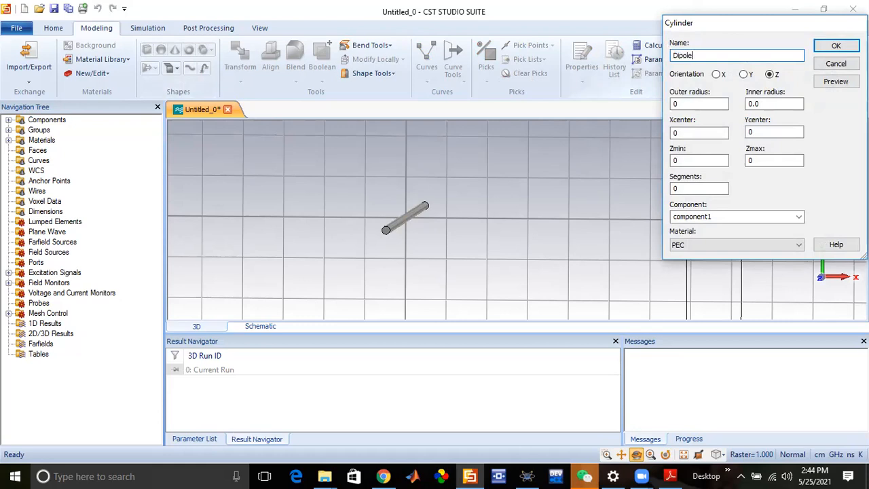
pyautogui.click(692, 103)
pyautogui.write('.1')
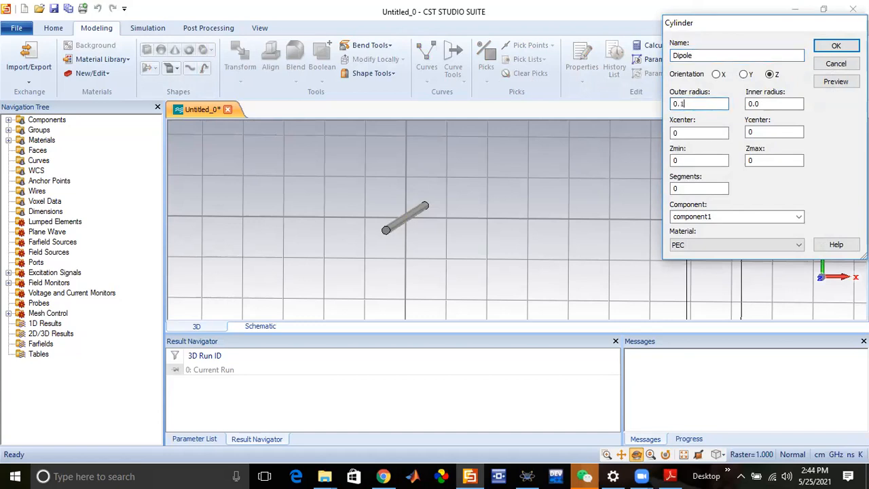
pyautogui.click(703, 133)
pyautogui.write('6')
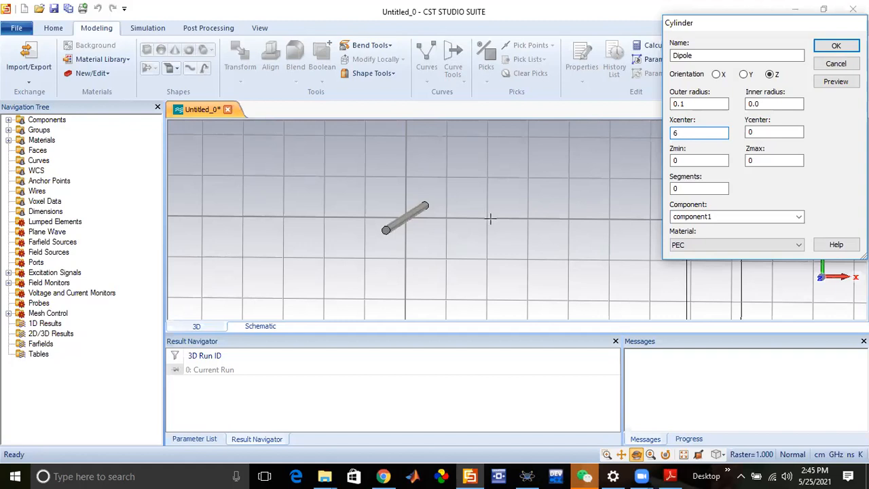
# Set the Dipole's Z range from -6.9 to 6.9 cm, preview it, and create the cylinder
pyautogui.click(693, 161)
pyautogui.write('-')
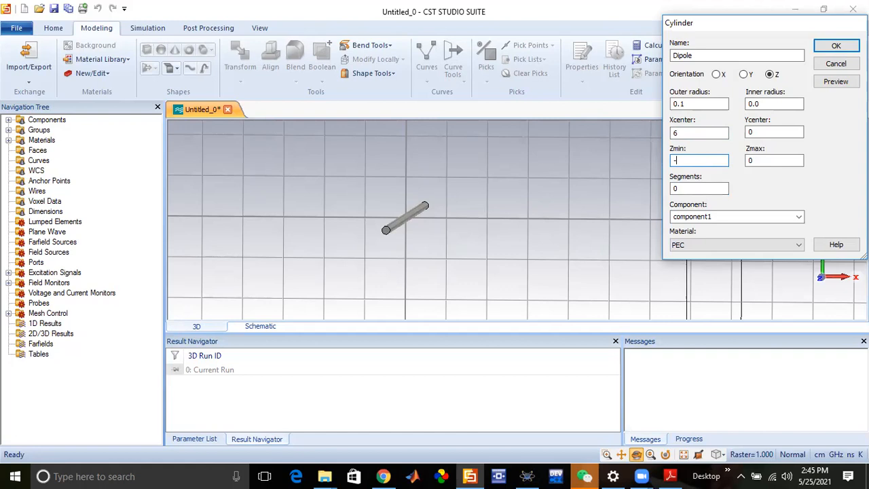
pyautogui.write('6.9')
pyautogui.press('Tab')
pyautogui.write('6.9')
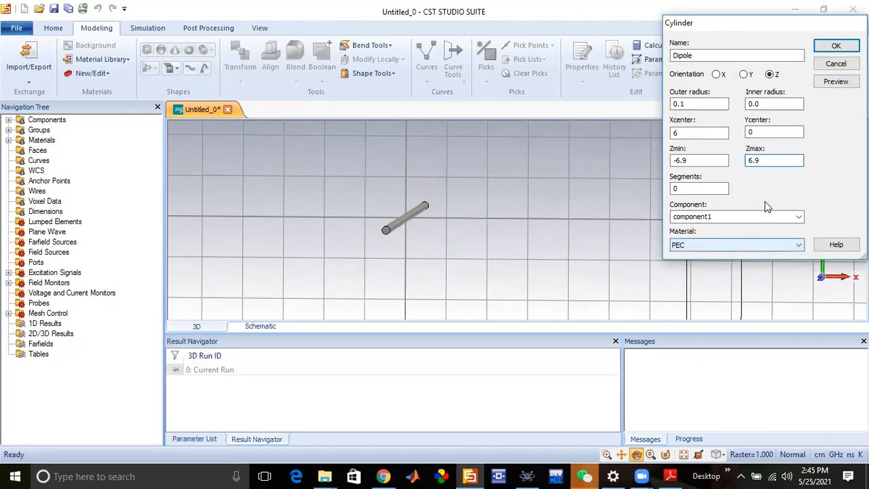
pyautogui.click(829, 83)
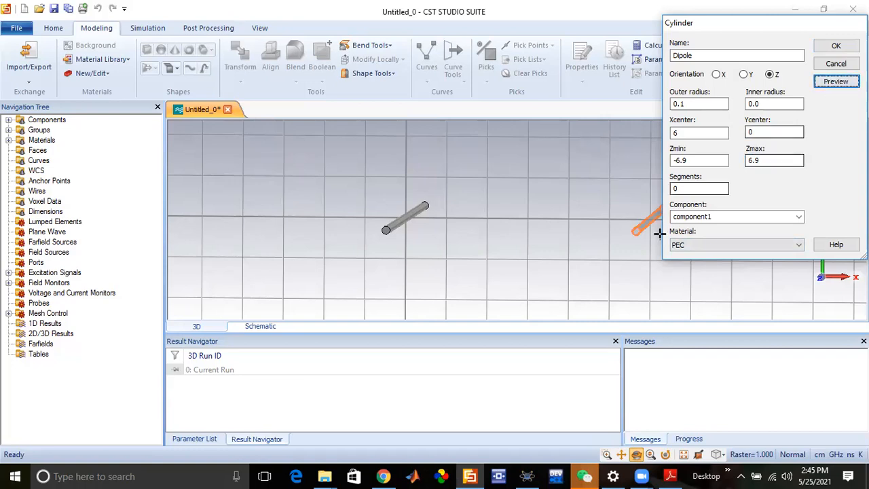
pyautogui.click(835, 45)
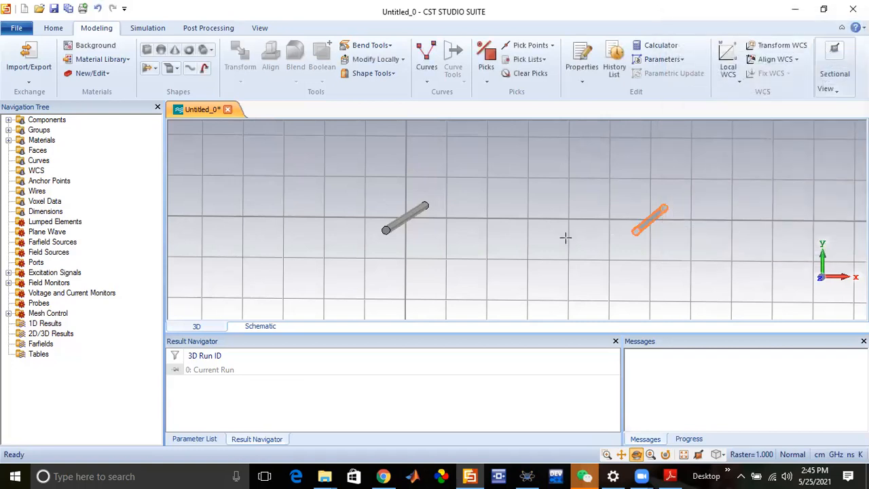
# Start a third cylinder named Director with an outer radius of 0.1 cm and its X center at 12 cm
pyautogui.scroll(-4, 566, 237)
pyautogui.scroll(-2, 558, 238)
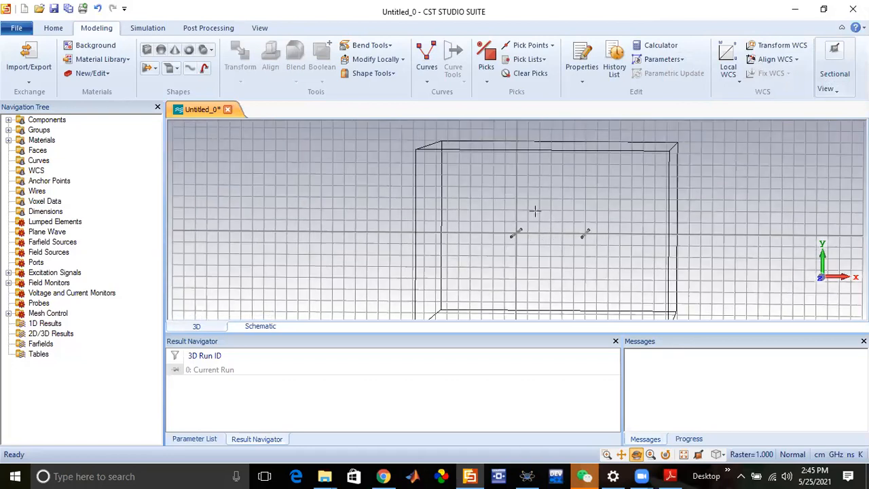
pyautogui.click(204, 51)
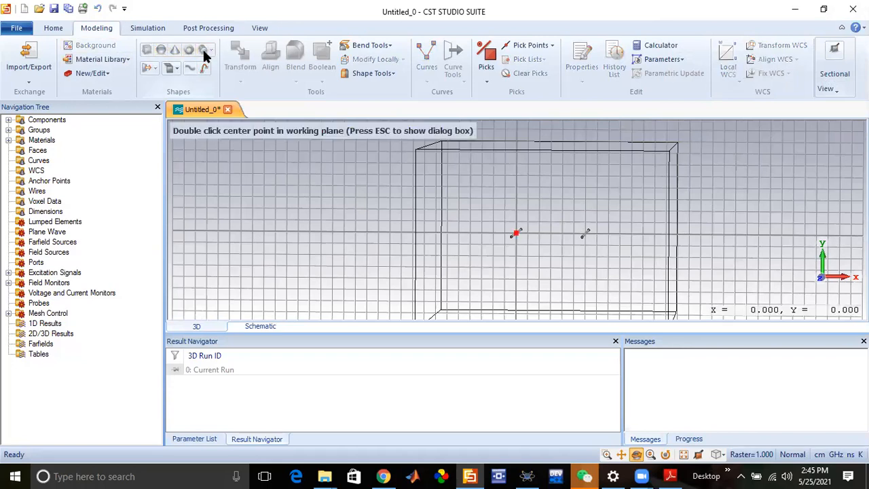
pyautogui.press('Escape')
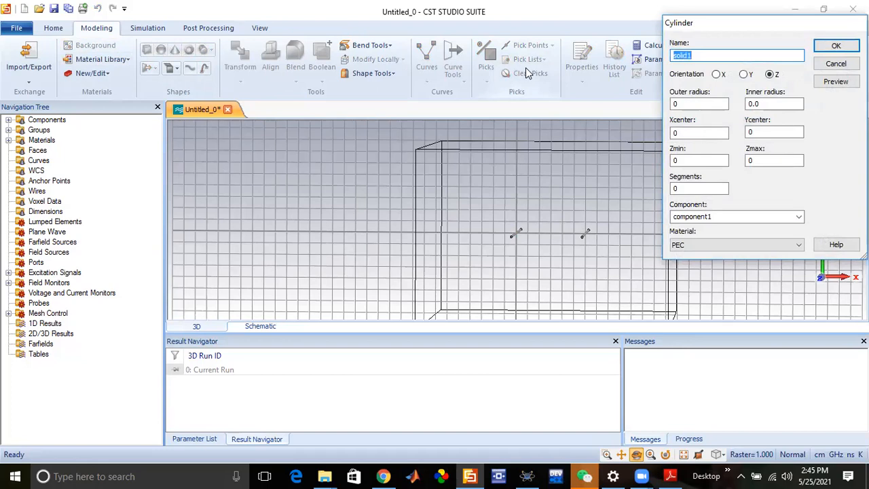
pyautogui.write('Director')
pyautogui.click(683, 103)
pyautogui.write('.1')
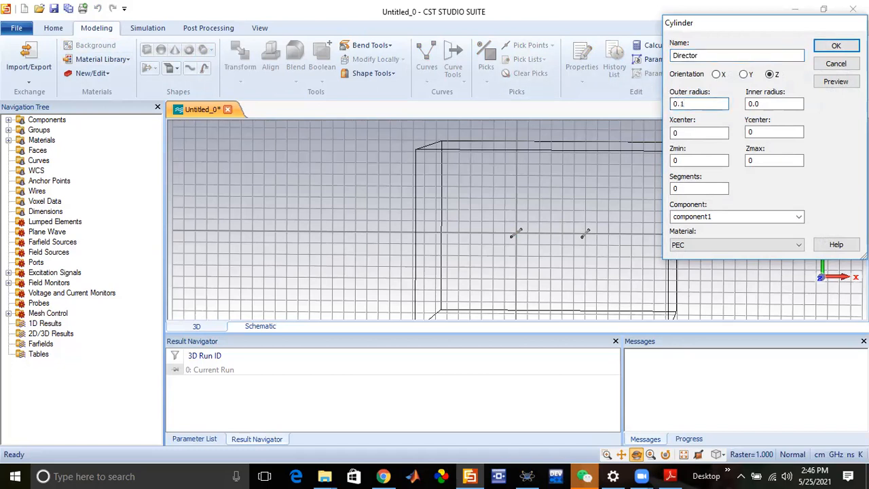
pyautogui.click(684, 134)
pyautogui.write('12')
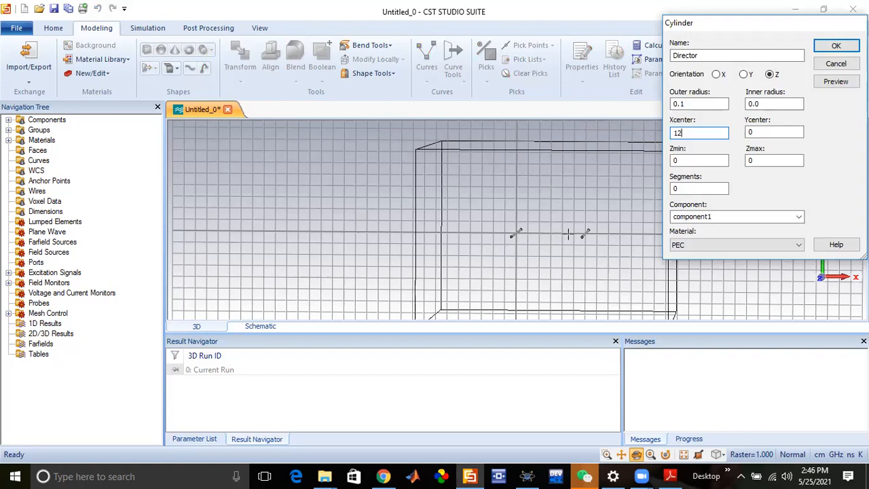
# Set the Director's Z range from -6 to 6 cm, preview it, and create the cylinder
pyautogui.click(700, 160)
pyautogui.press('BackSpace')
pyautogui.write('-')
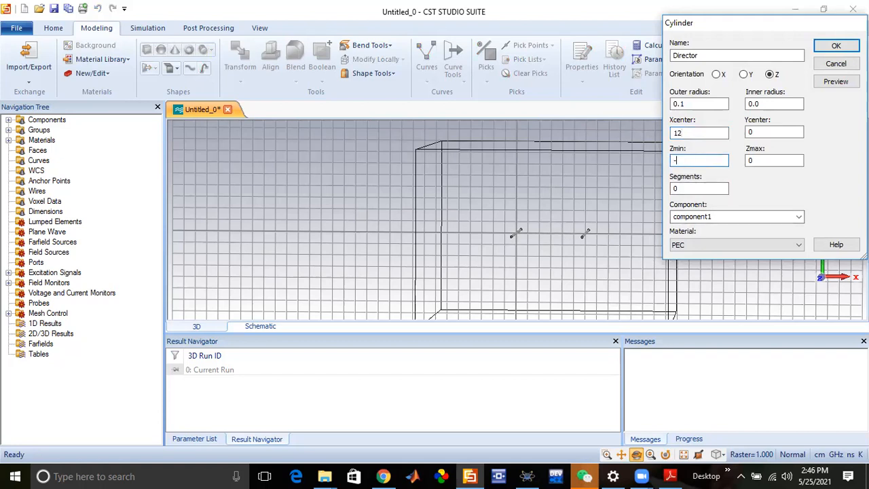
pyautogui.write('6')
pyautogui.press('Tab')
pyautogui.write('6')
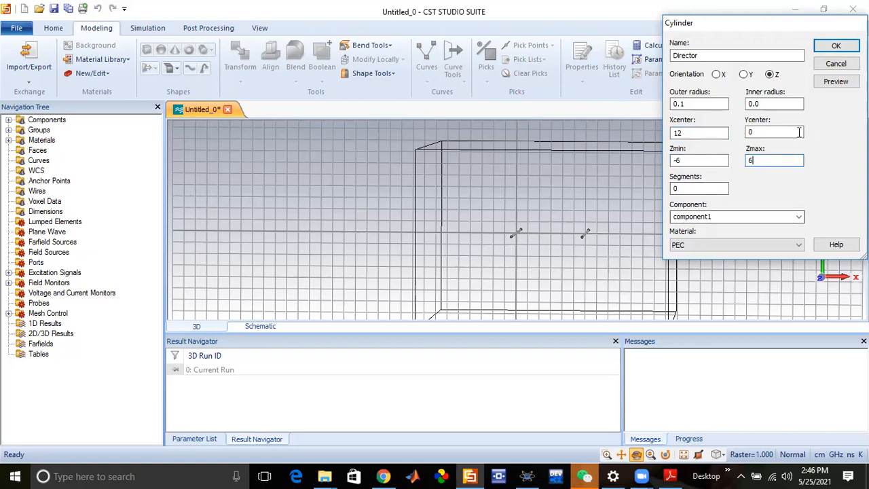
pyautogui.click(829, 84)
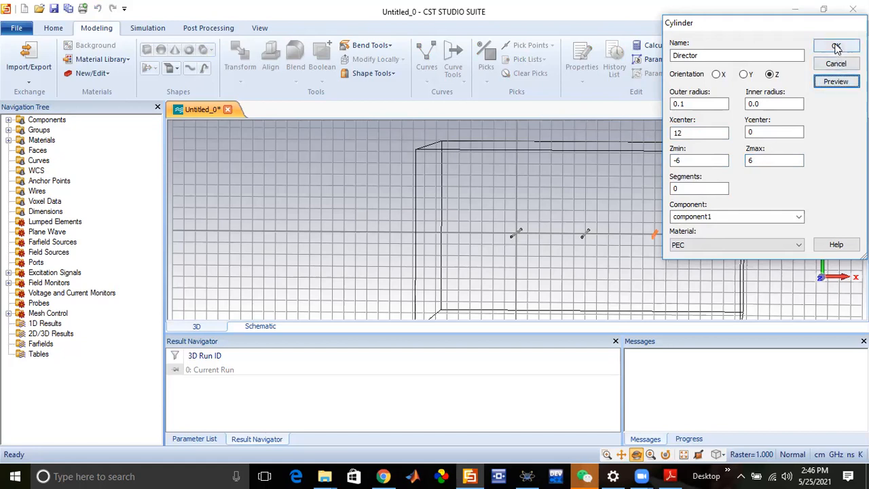
pyautogui.click(834, 47)
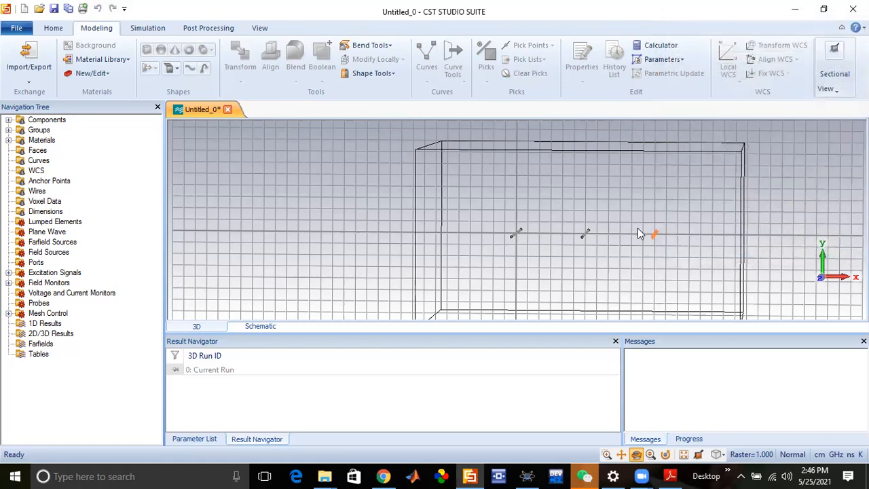
# Examine the three antenna rods and the solids listed under component1, highlighting the Dipole
pyautogui.moveTo(616, 223)
pyautogui.mouseDown()
pyautogui.moveTo(592, 229)
pyautogui.moveTo(612, 235)
pyautogui.mouseUp()
pyautogui.scroll(4, 612, 235)
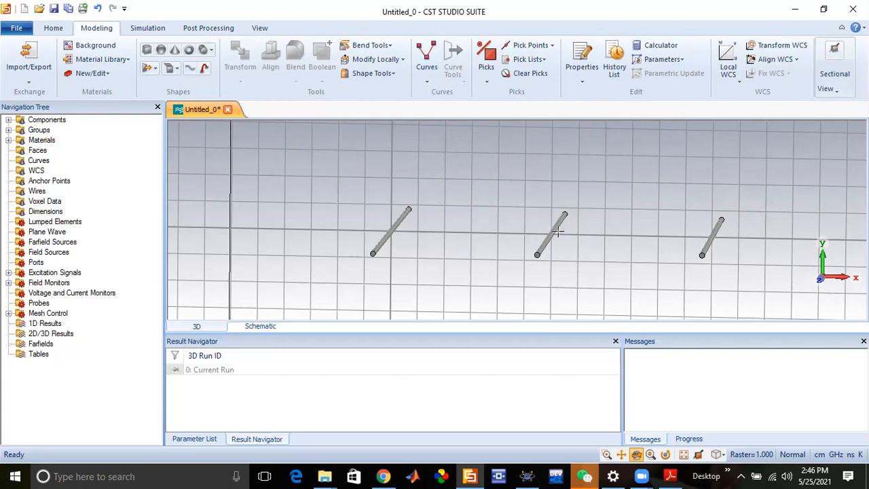
pyautogui.scroll(2, 556, 232)
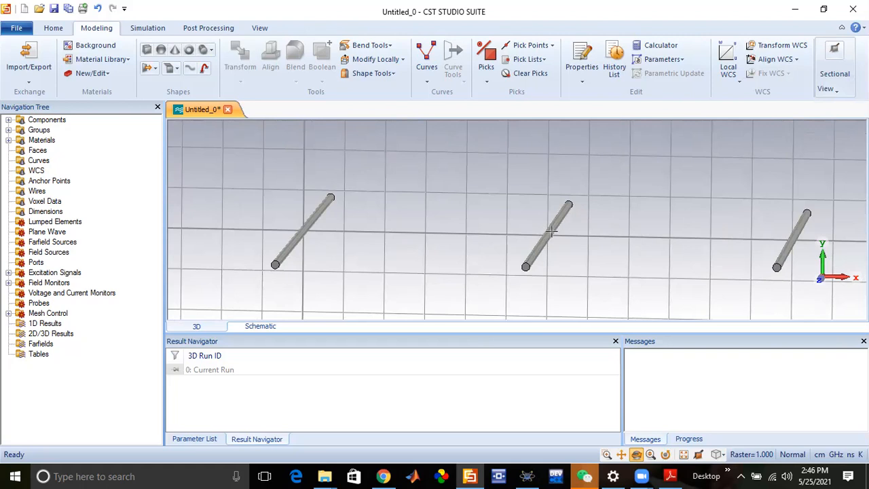
pyautogui.scroll(-2, 552, 231)
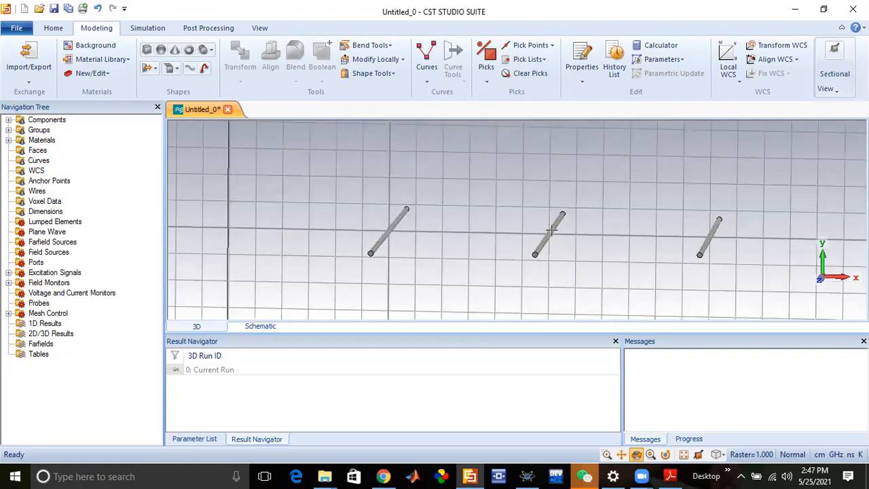
pyautogui.click(9, 120)
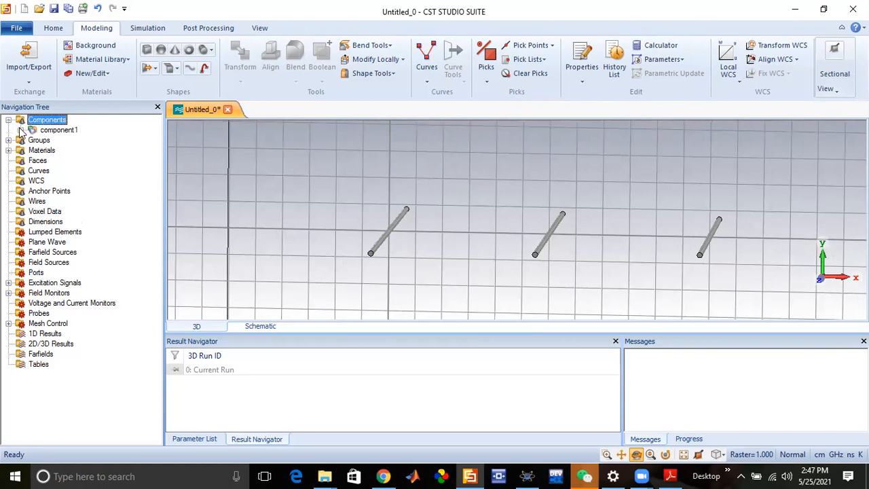
pyautogui.click(20, 129)
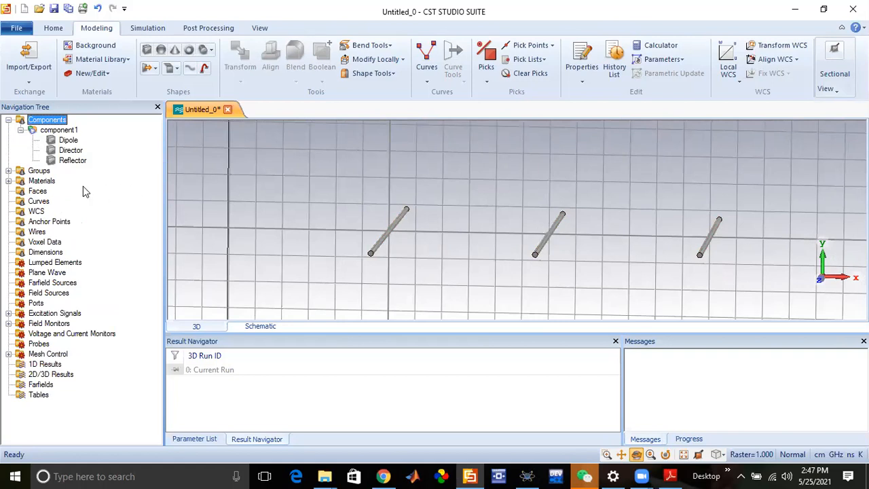
pyautogui.click(68, 140)
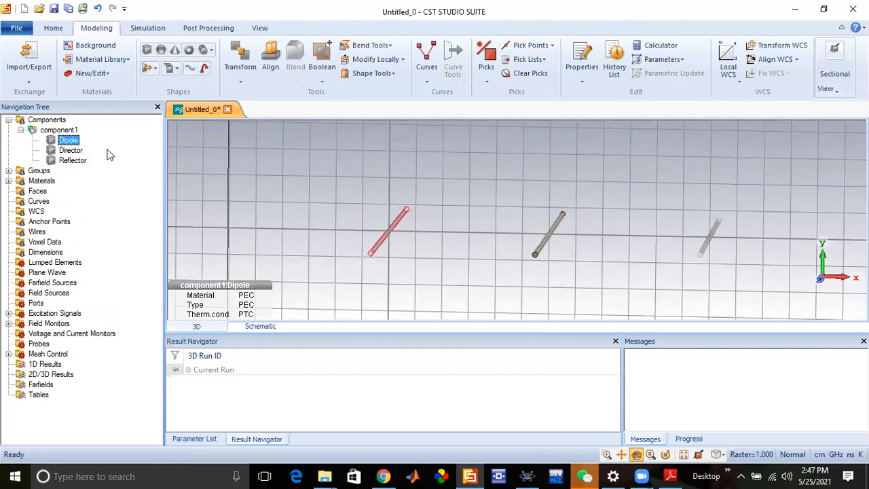
pyautogui.click(67, 140)
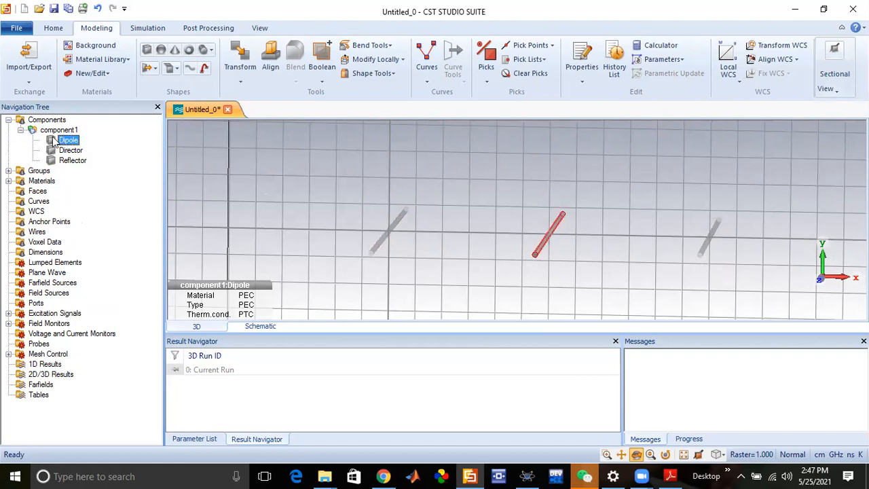
# Set up a Scale transform of the Dipole as a copy, with non-uniform scaling and a Z factor of 1/20
pyautogui.rightClick(54, 142)
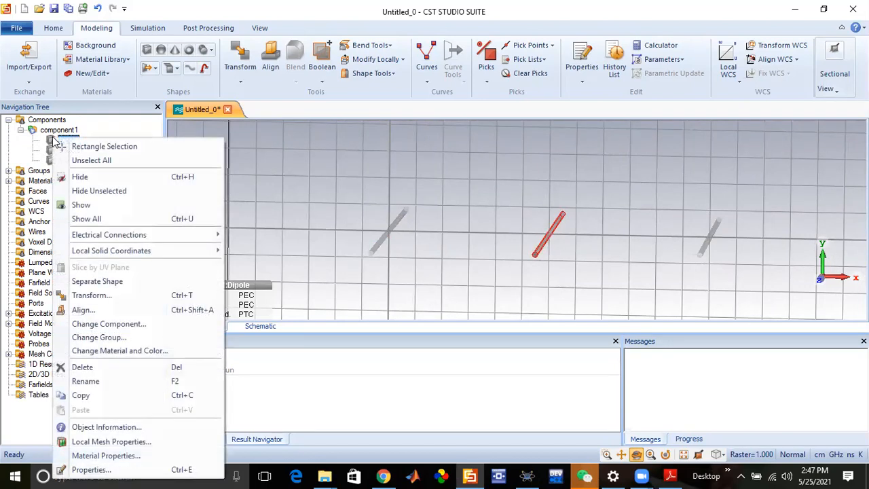
pyautogui.click(98, 299)
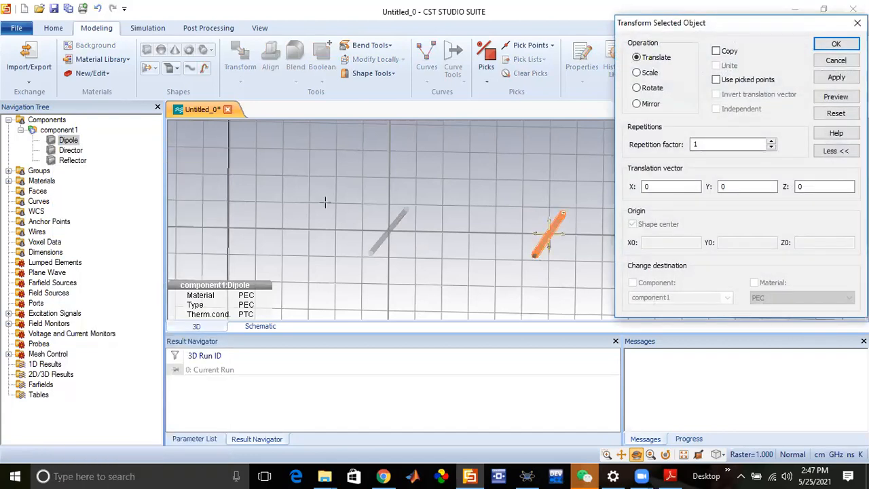
pyautogui.click(715, 52)
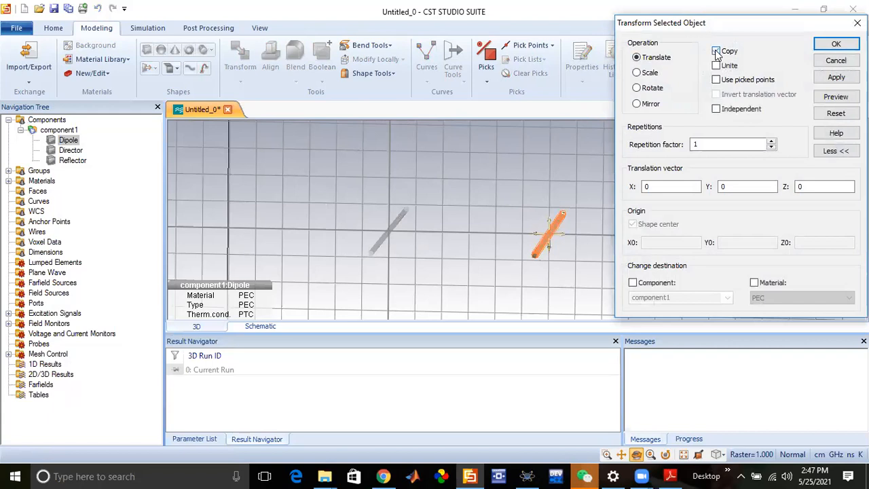
pyautogui.click(635, 73)
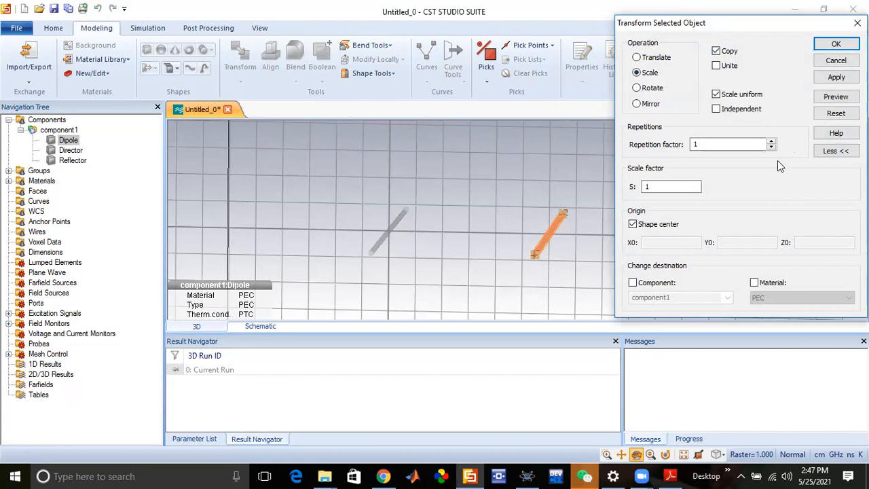
pyautogui.click(716, 94)
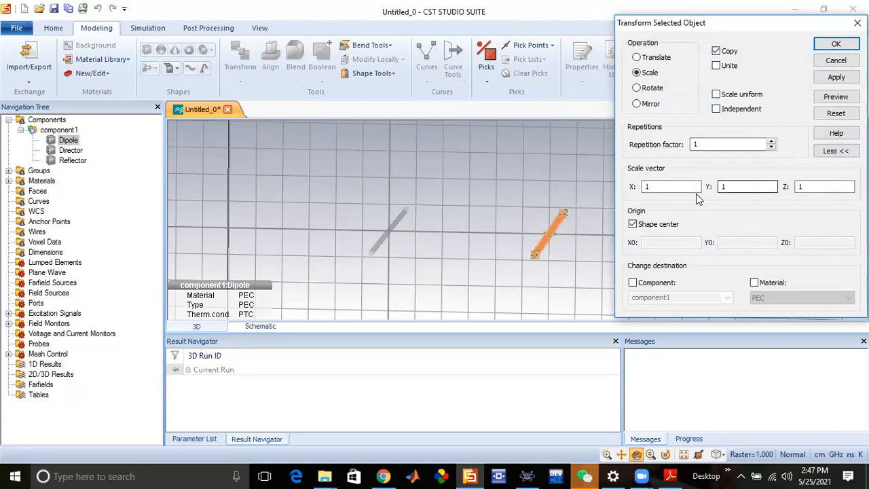
pyautogui.click(806, 190)
pyautogui.write('/20')
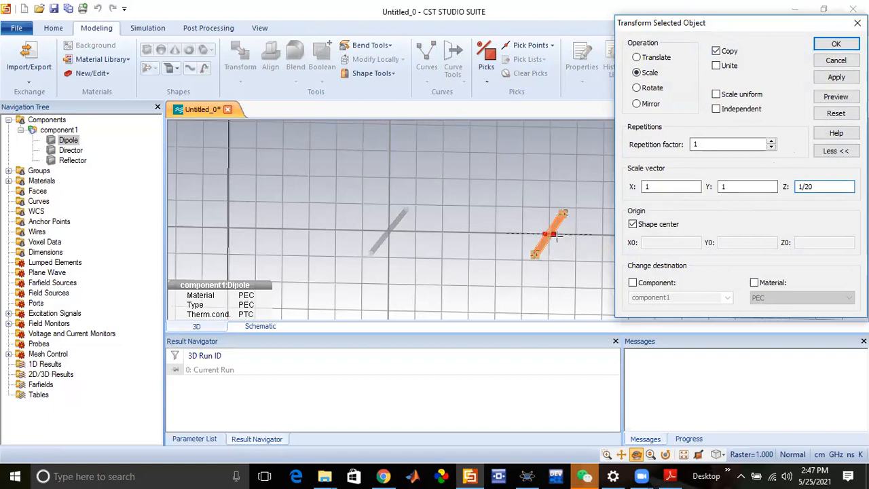
# Change the scaled copy's material to Vacuum and preview it close up on the Dipole
pyautogui.click(836, 152)
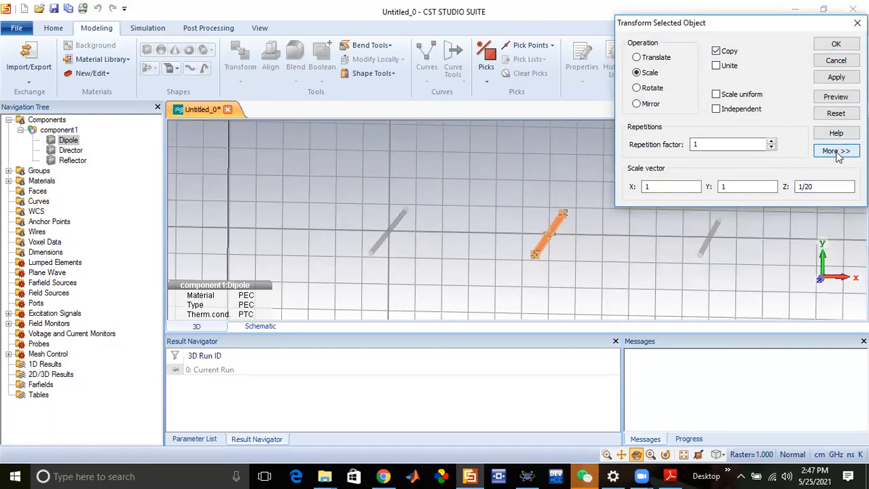
pyautogui.click(838, 154)
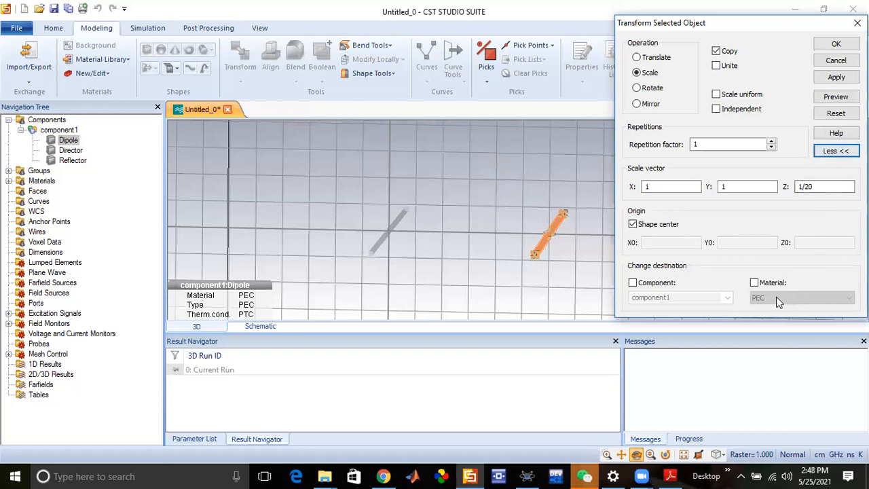
pyautogui.click(779, 284)
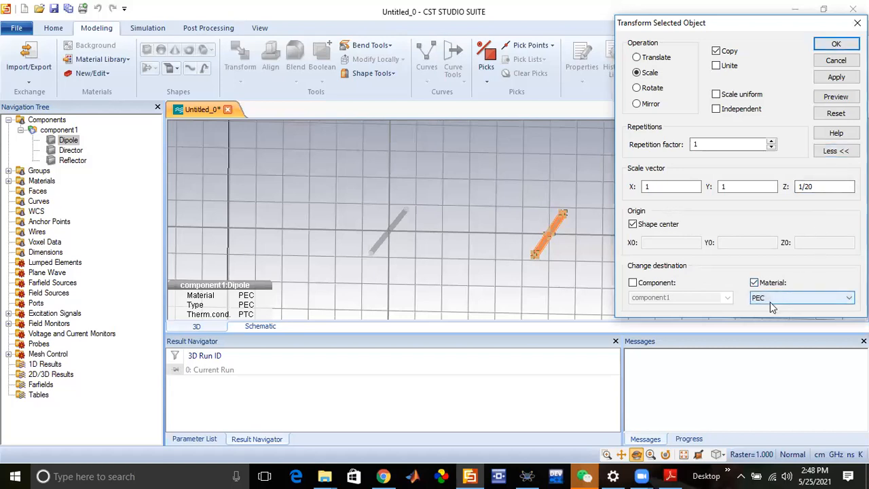
pyautogui.click(768, 298)
pyautogui.click(765, 331)
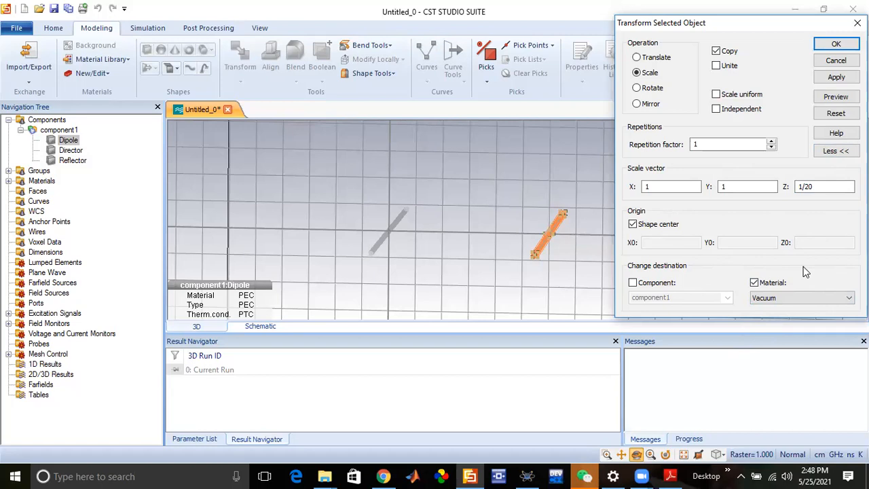
pyautogui.click(836, 97)
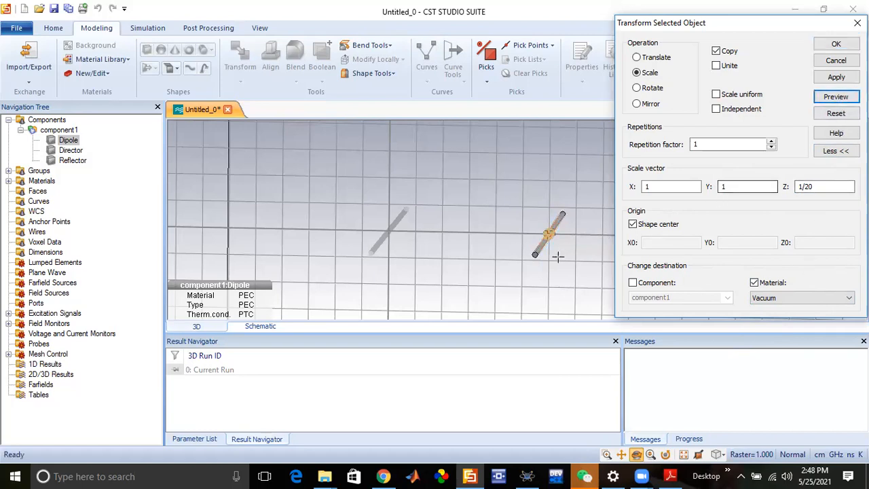
pyautogui.scroll(2, 555, 243)
pyautogui.scroll(3, 556, 243)
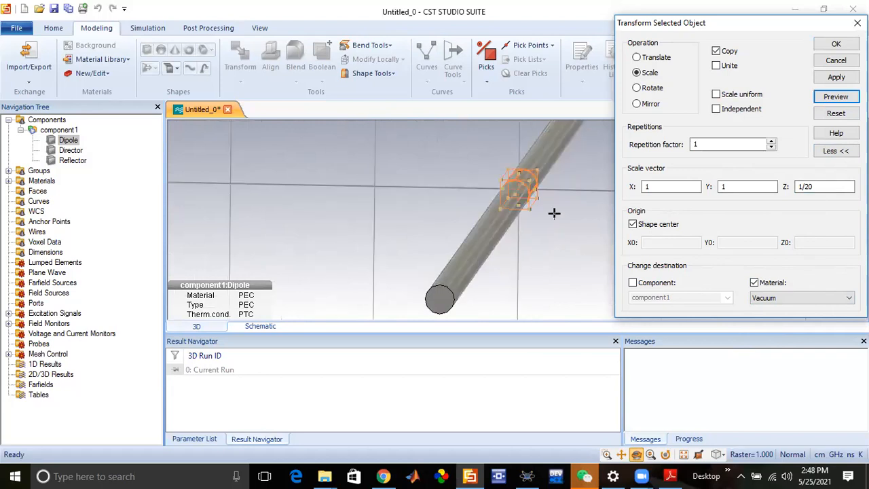
pyautogui.click(500, 215)
pyautogui.moveTo(500, 215)
pyautogui.mouseDown()
pyautogui.moveTo(508, 229)
pyautogui.moveTo(498, 200)
pyautogui.moveTo(525, 209)
pyautogui.moveTo(502, 216)
pyautogui.moveTo(510, 205)
pyautogui.mouseUp()
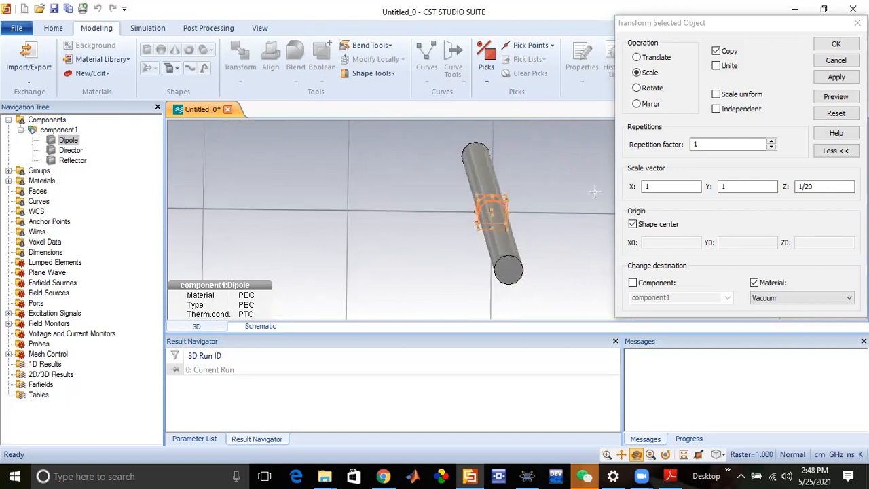
# Create the scaled copy, resolve its intersection with the Dipole by inserting the highlighted shape, and inspect the junction
pyautogui.click(823, 43)
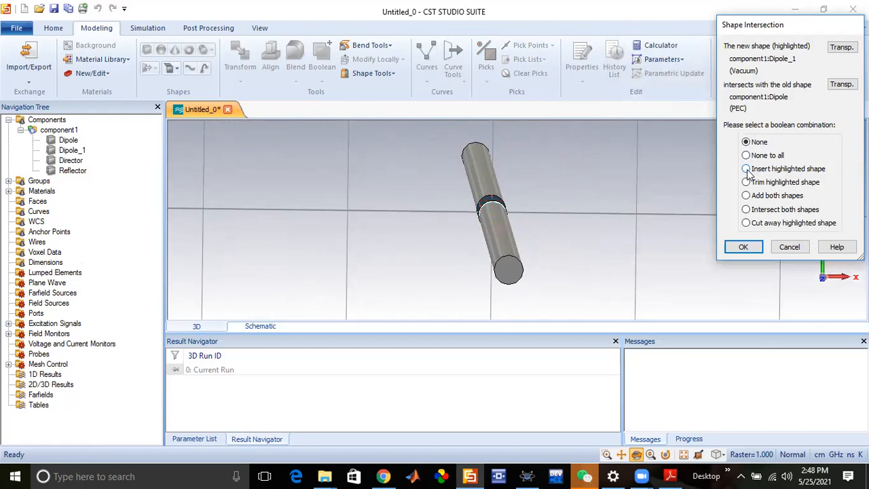
pyautogui.click(745, 169)
pyautogui.click(744, 245)
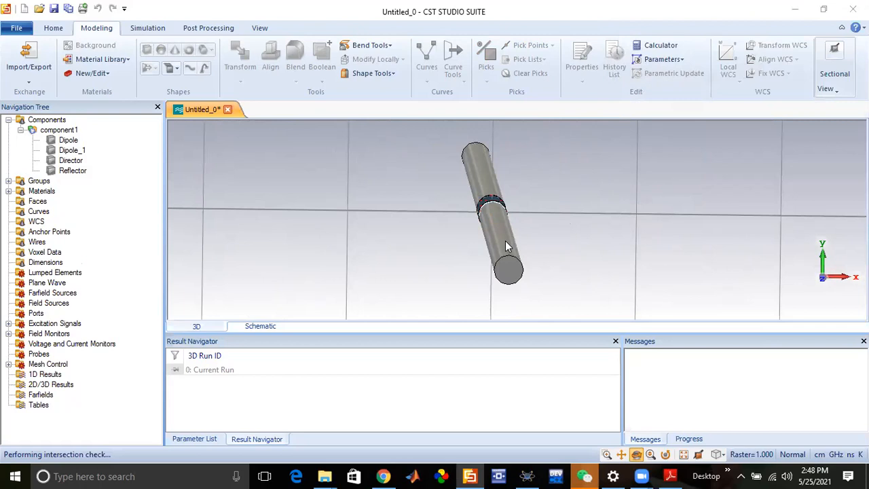
pyautogui.moveTo(503, 237); pyautogui.dragTo(532, 197)
pyautogui.scroll(4, 533, 208)
pyautogui.scroll(-2, 505, 203)
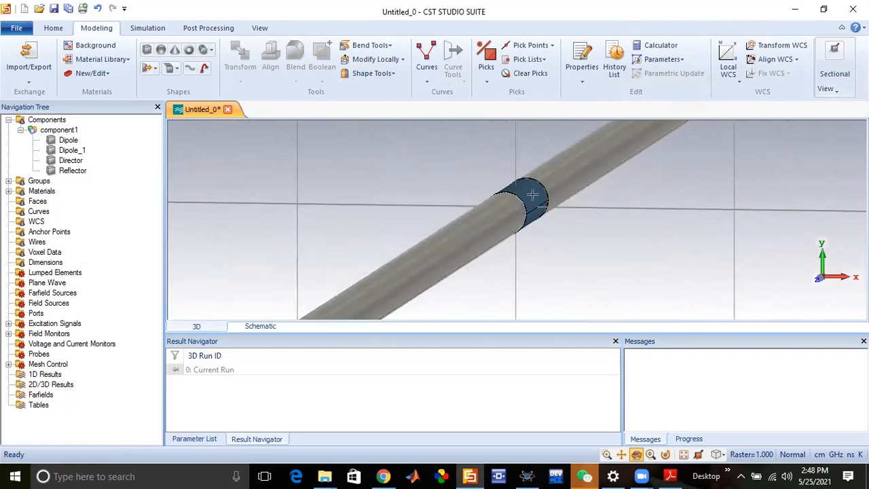
# Rename the vacuum solid Dipole_1 as Gap, and highlight it and the Dipole to check them
pyautogui.click(72, 150)
pyautogui.rightClick(74, 151)
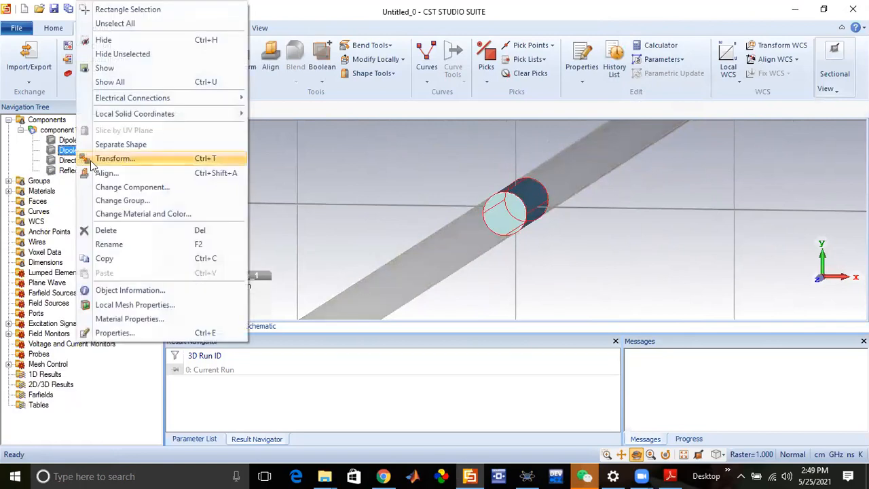
pyautogui.click(121, 242)
pyautogui.write('Gap')
pyautogui.press('Return')
pyautogui.click(73, 162)
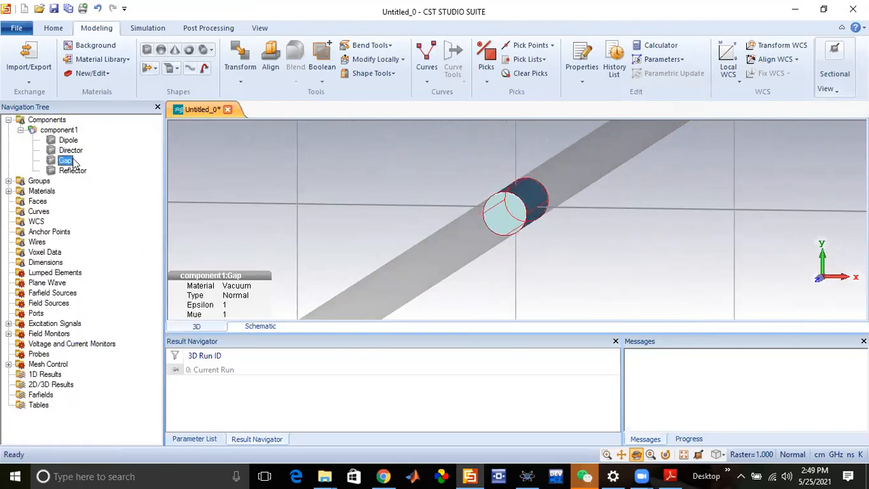
pyautogui.click(68, 141)
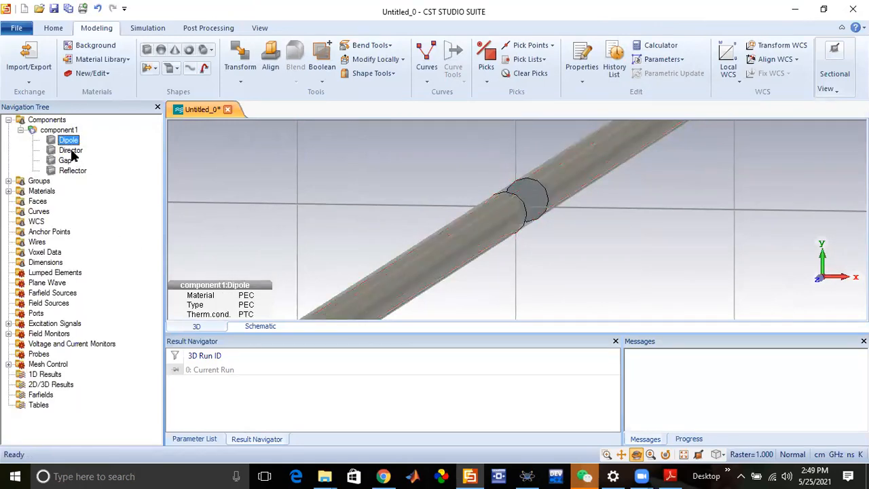
# Examine the vacuum gap between the two Dipole halves up close and in relation to the other antenna elements
pyautogui.moveTo(376, 266)
pyautogui.mouseDown()
pyautogui.moveTo(363, 258)
pyautogui.moveTo(373, 262)
pyautogui.mouseUp()
pyautogui.scroll(2, 609, 243)
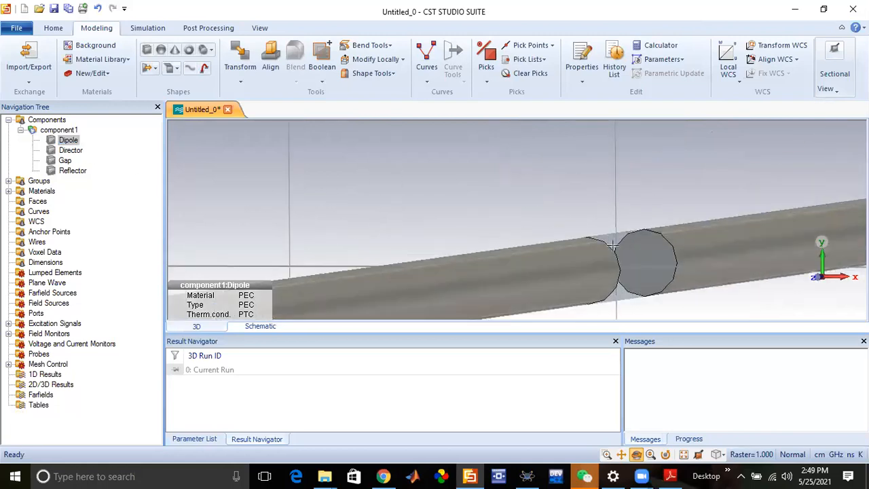
pyautogui.scroll(2, 612, 245)
pyautogui.scroll(-2, 614, 248)
pyautogui.scroll(2, 616, 249)
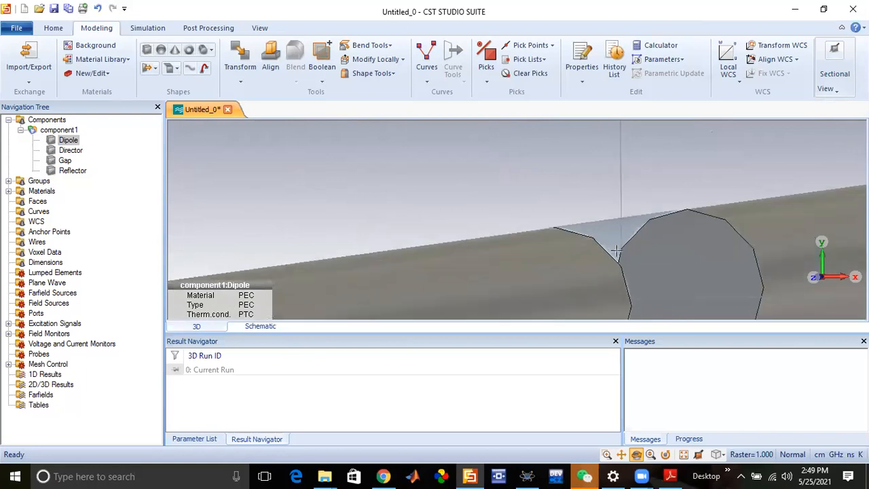
pyautogui.scroll(-3, 602, 269)
pyautogui.moveTo(612, 285); pyautogui.dragTo(587, 245)
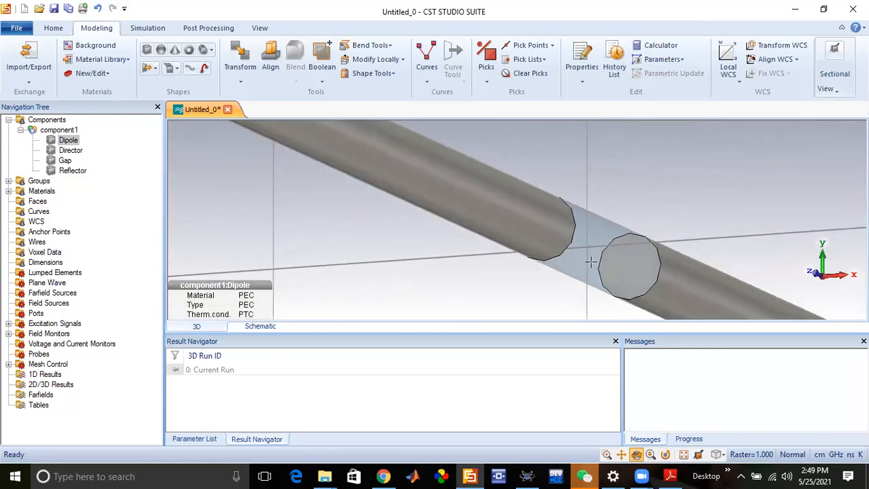
pyautogui.scroll(-4, 586, 232)
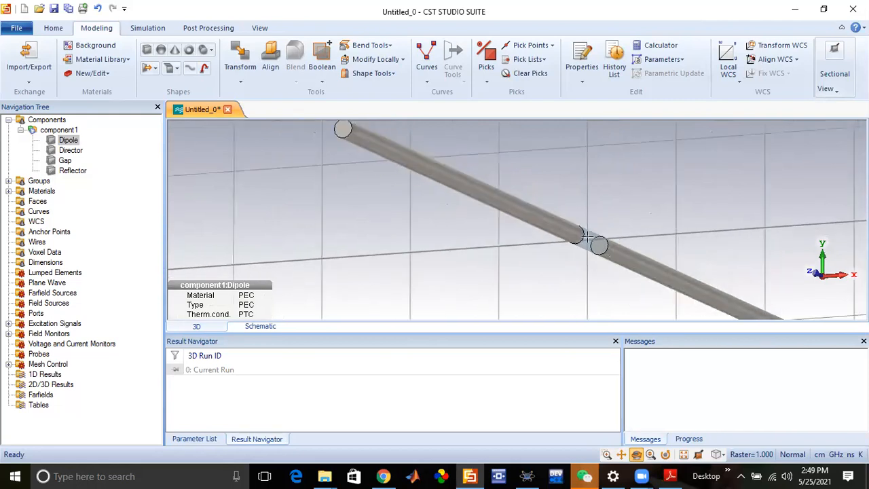
pyautogui.moveTo(598, 246); pyautogui.dragTo(613, 285)
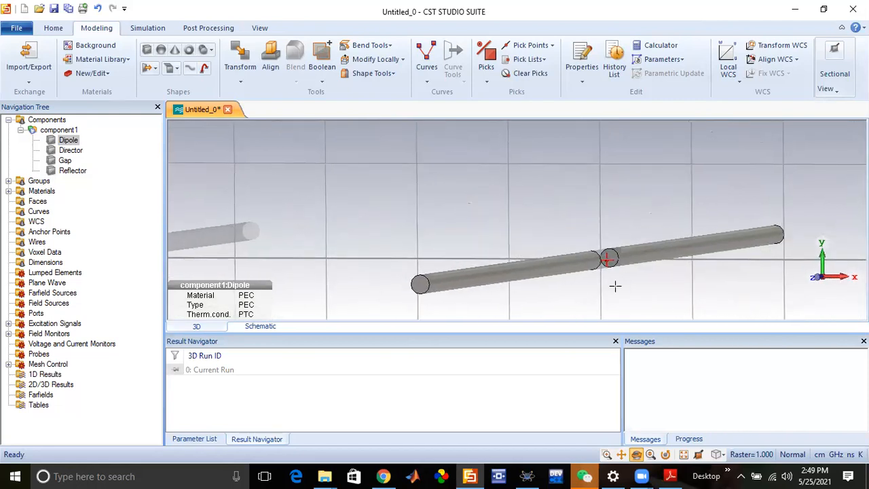
pyautogui.scroll(-6, 604, 259)
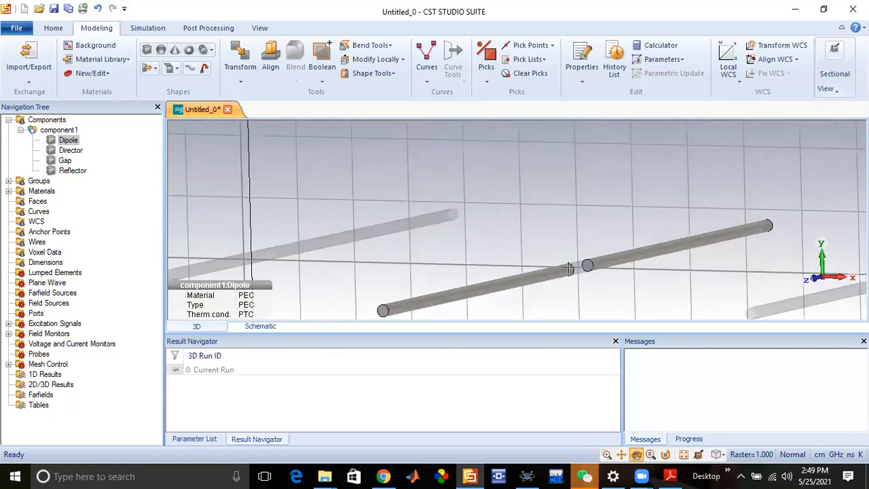
pyautogui.scroll(-2, 569, 267)
pyautogui.scroll(-1, 568, 267)
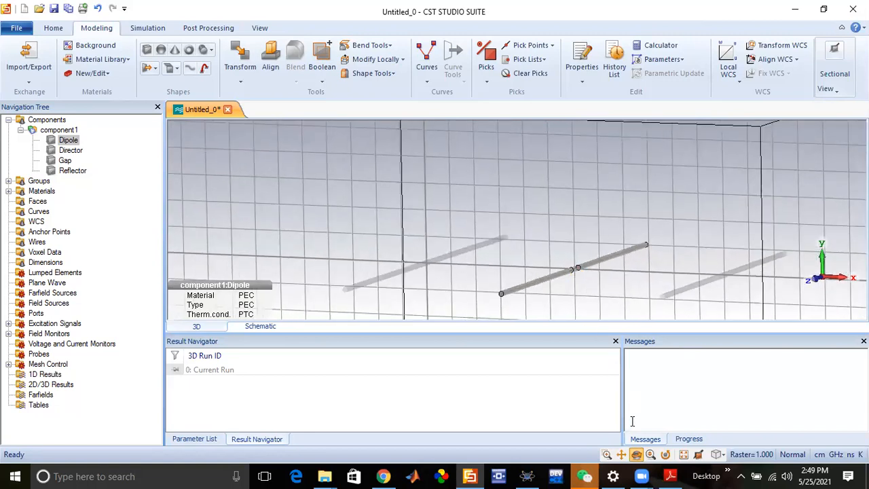
pyautogui.moveTo(539, 258)
pyautogui.mouseDown()
pyautogui.moveTo(539, 232)
pyautogui.moveTo(543, 262)
pyautogui.mouseUp()
pyautogui.scroll(2, 554, 267)
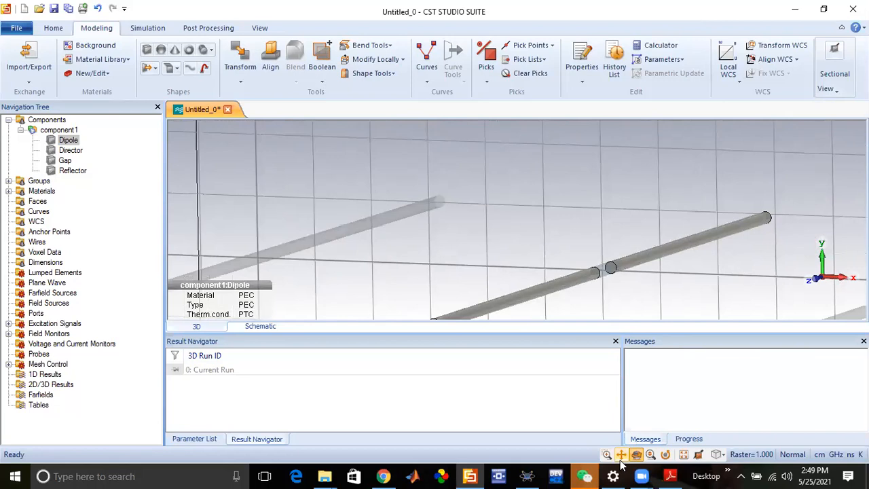
pyautogui.moveTo(590, 291); pyautogui.dragTo(601, 211)
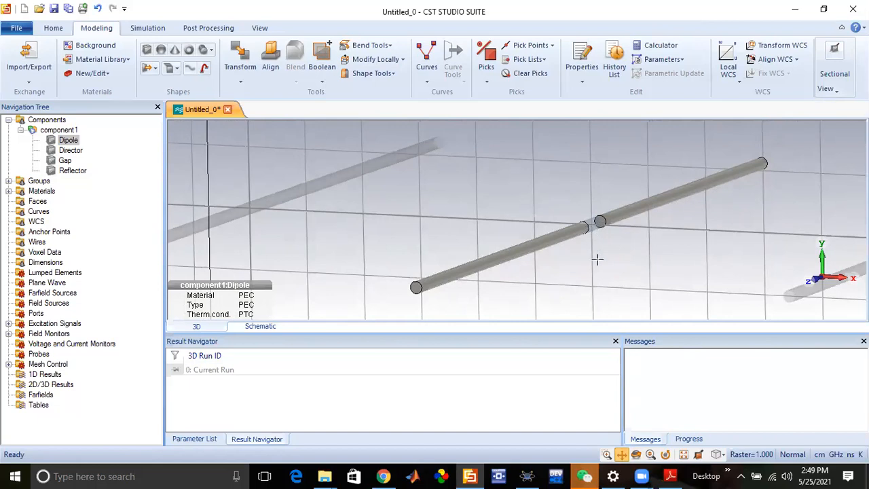
# Pick the circle centers of the two Dipole end faces on either side of the Gap
pyautogui.click(637, 456)
pyautogui.scroll(4, 604, 224)
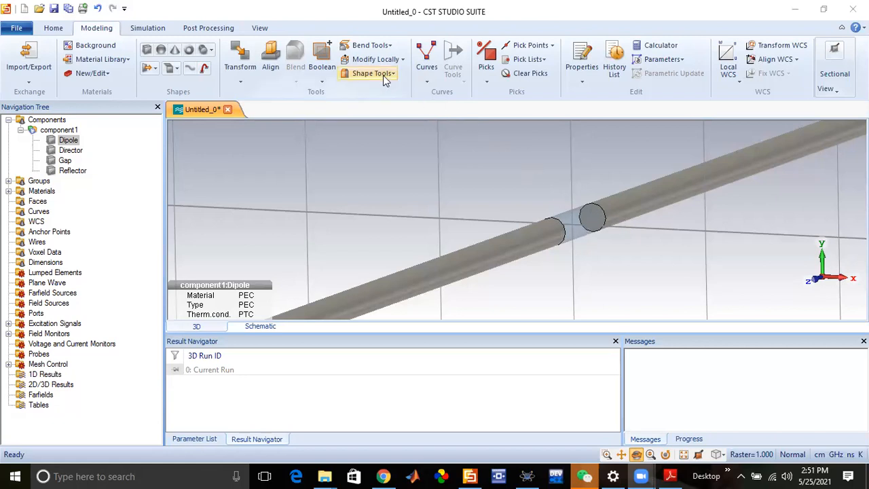
pyautogui.click(553, 46)
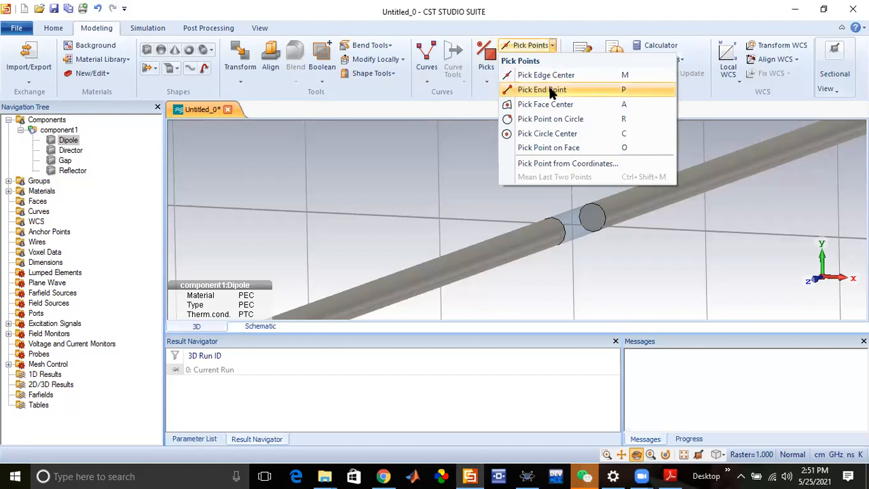
pyautogui.click(547, 134)
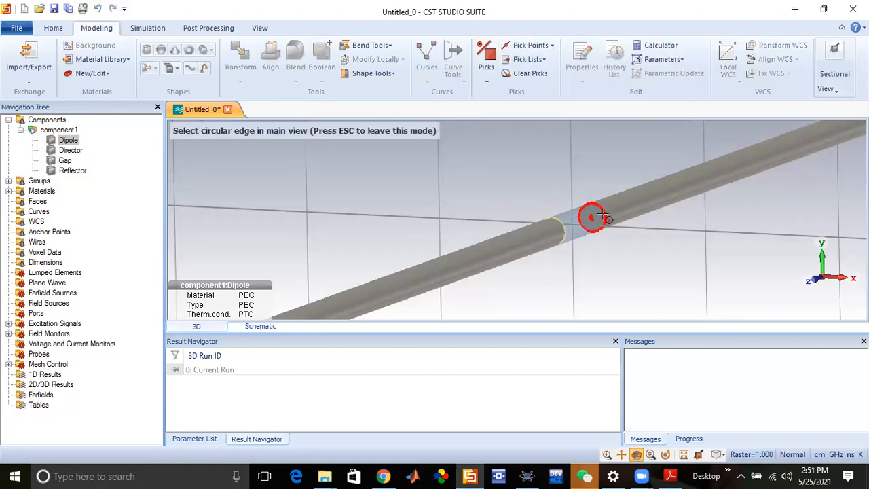
pyautogui.click(600, 217)
pyautogui.moveTo(517, 244); pyautogui.dragTo(325, 229)
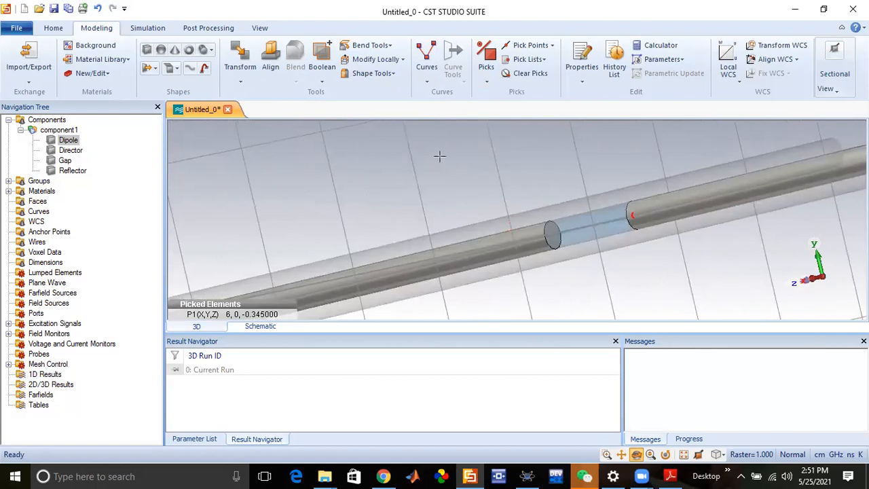
pyautogui.click(552, 46)
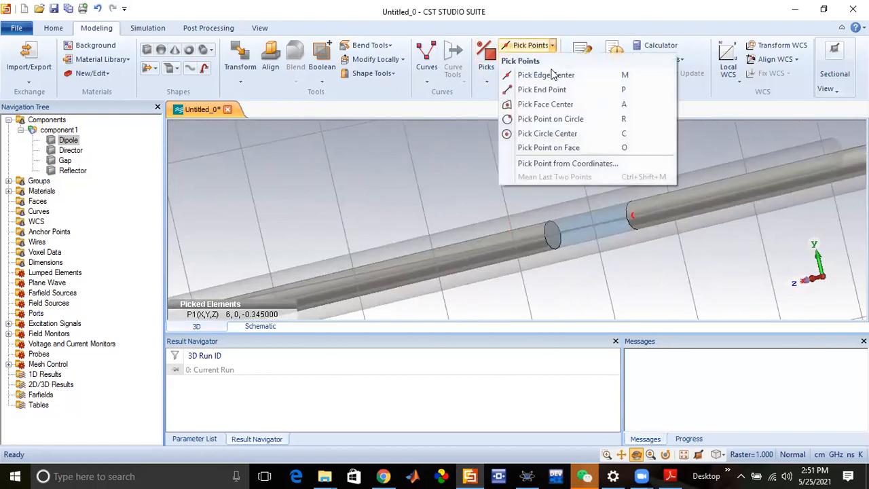
pyautogui.click(552, 134)
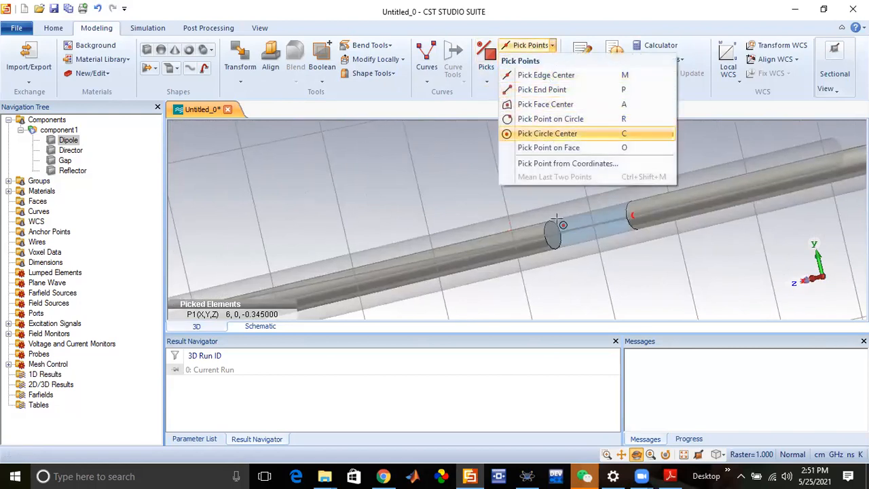
pyautogui.click(547, 231)
pyautogui.click(617, 214)
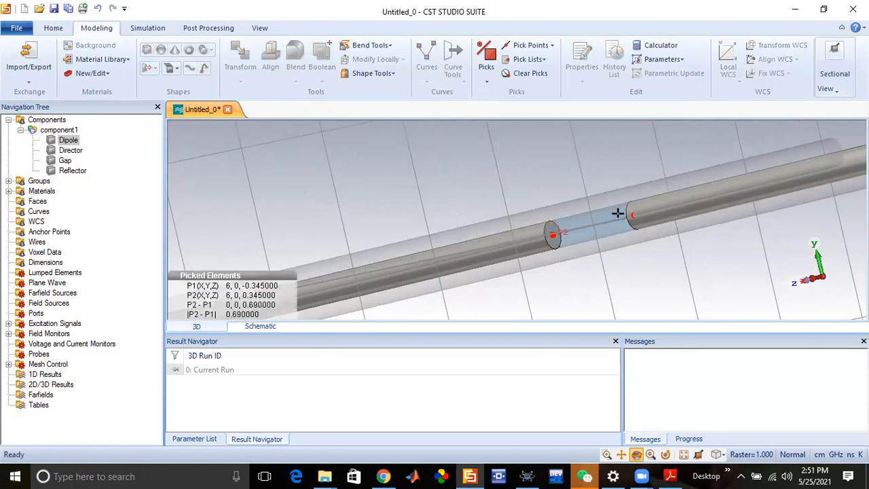
# Create a discrete S-Parameter port with 50 Ohms impedance between the two picked points across the Gap
pyautogui.click(147, 28)
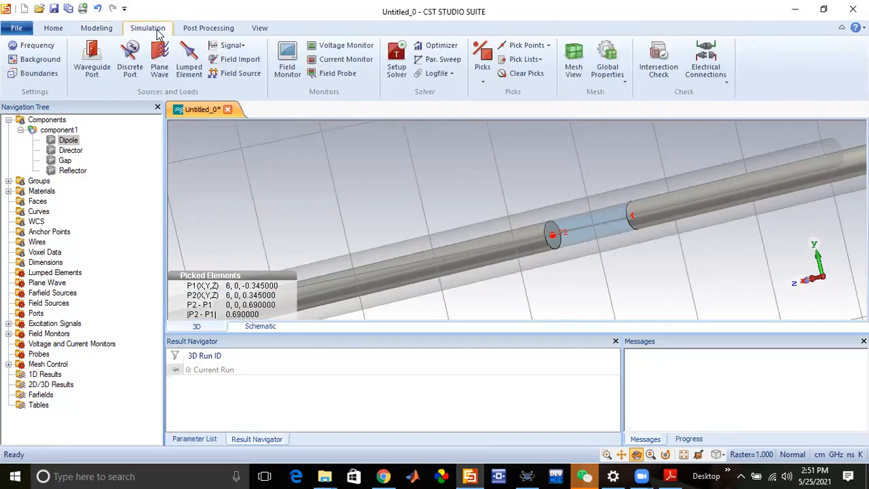
pyautogui.click(131, 58)
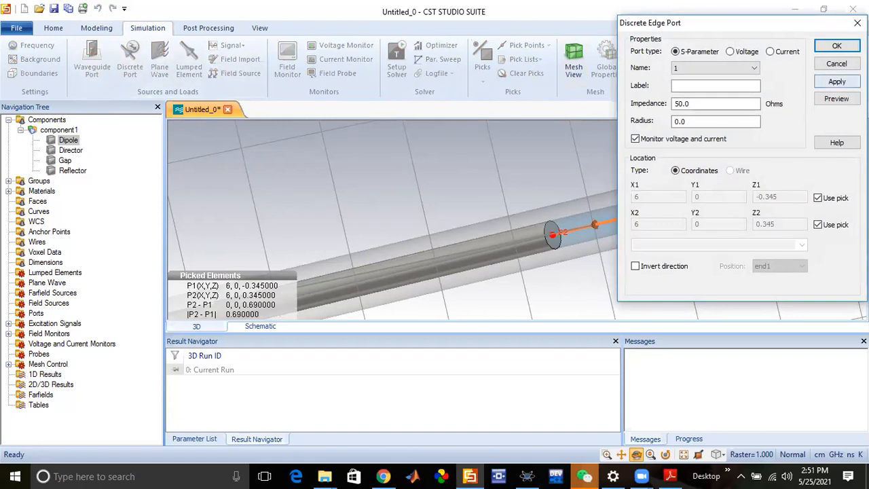
pyautogui.click(836, 46)
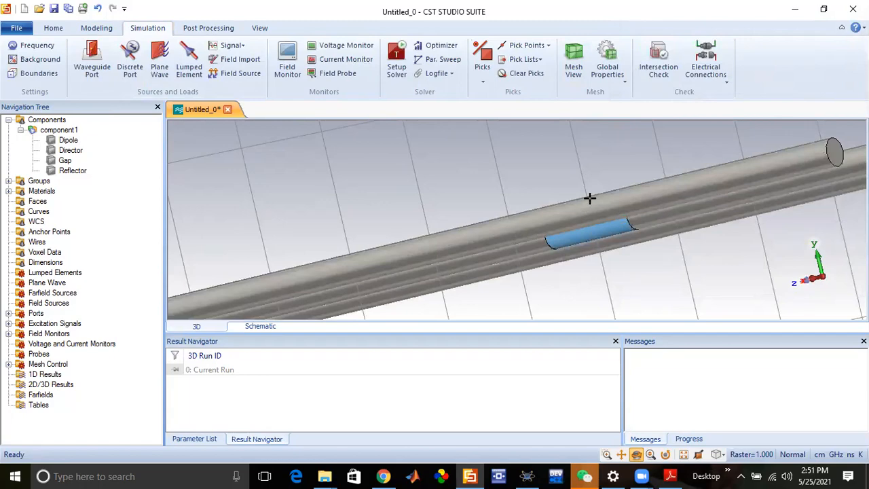
# Examine the discrete port in the Gap and its placement within the whole three-element antenna from several angles
pyautogui.scroll(-3, 587, 192)
pyautogui.scroll(5, 619, 201)
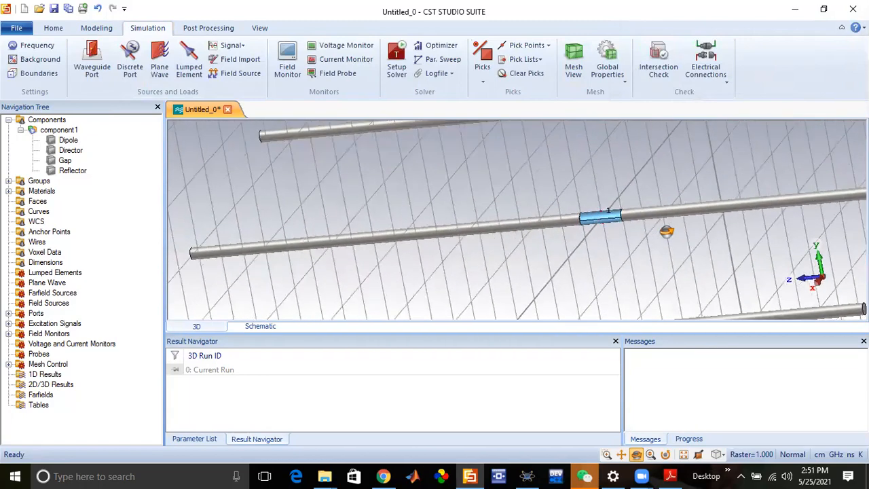
pyautogui.scroll(3, 567, 211)
pyautogui.scroll(-6, 558, 207)
pyautogui.scroll(-5, 558, 209)
pyautogui.moveTo(592, 223); pyautogui.dragTo(644, 231)
pyautogui.scroll(5, 643, 230)
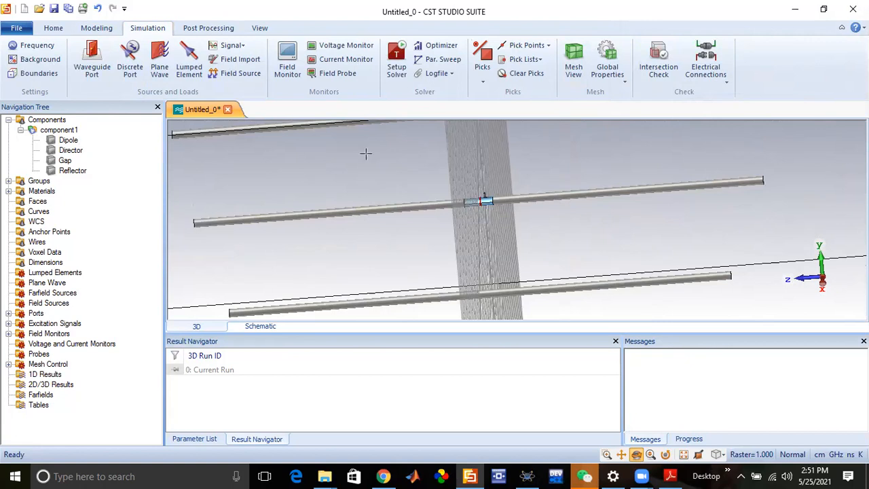
pyautogui.moveTo(461, 192); pyautogui.dragTo(541, 231)
pyautogui.scroll(-5, 507, 198)
pyautogui.moveTo(598, 234); pyautogui.dragTo(536, 212)
pyautogui.scroll(10, 528, 208)
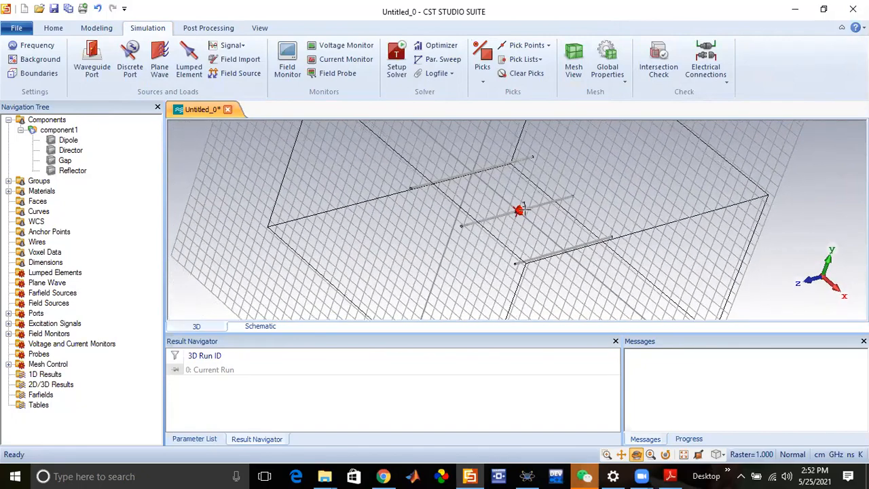
pyautogui.scroll(-5, 498, 211)
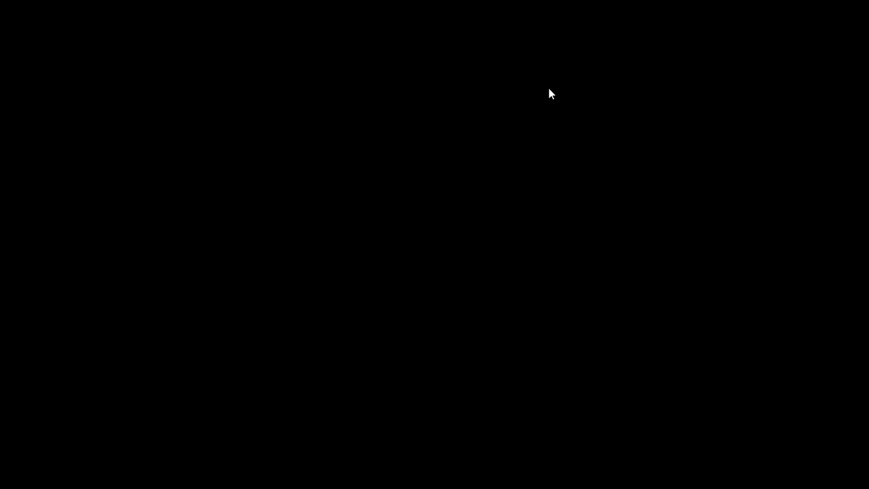
pyautogui.scroll(-3, 492, 218)
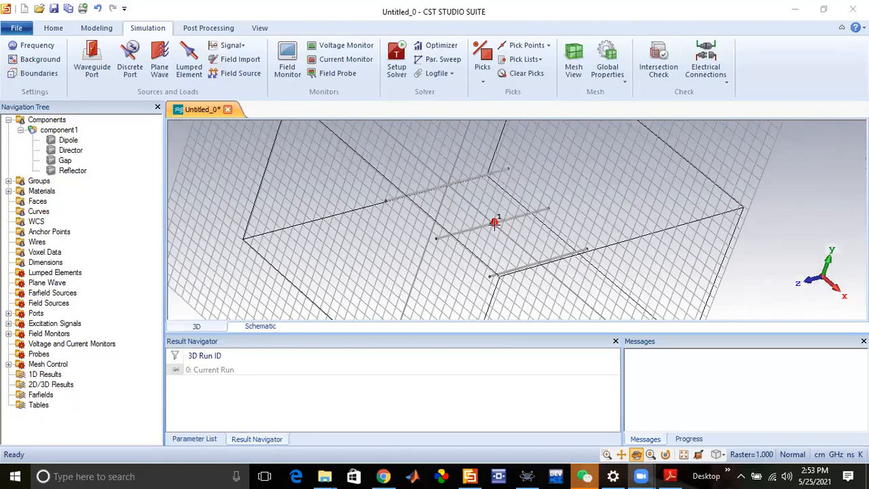
pyautogui.scroll(4, 487, 220)
pyautogui.scroll(-4, 487, 221)
pyautogui.moveTo(447, 206); pyautogui.dragTo(464, 222)
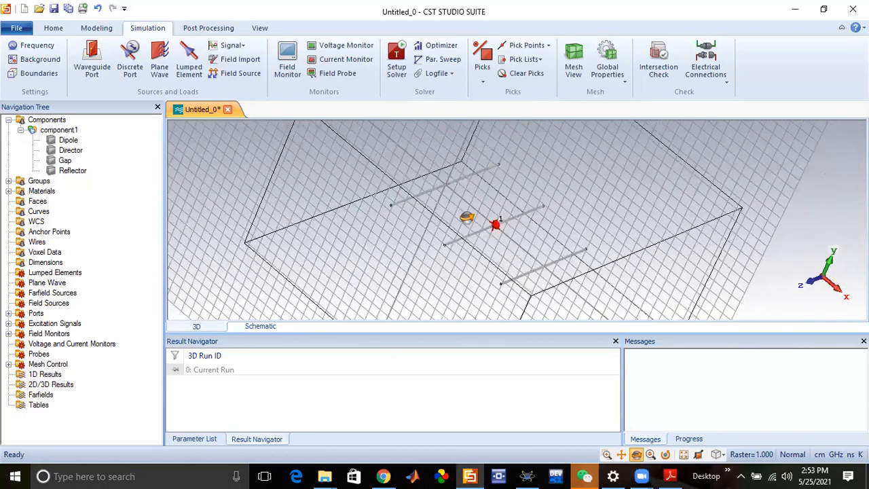
# Set the time domain solver's accuracy to -50 dB and start the simulation
pyautogui.click(401, 63)
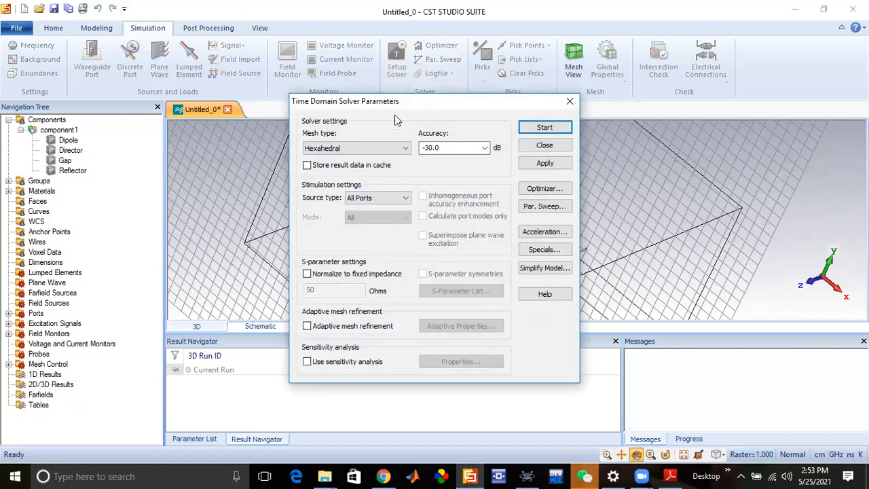
pyautogui.click(430, 147)
pyautogui.click(432, 148)
pyautogui.write('50')
pyautogui.click(538, 131)
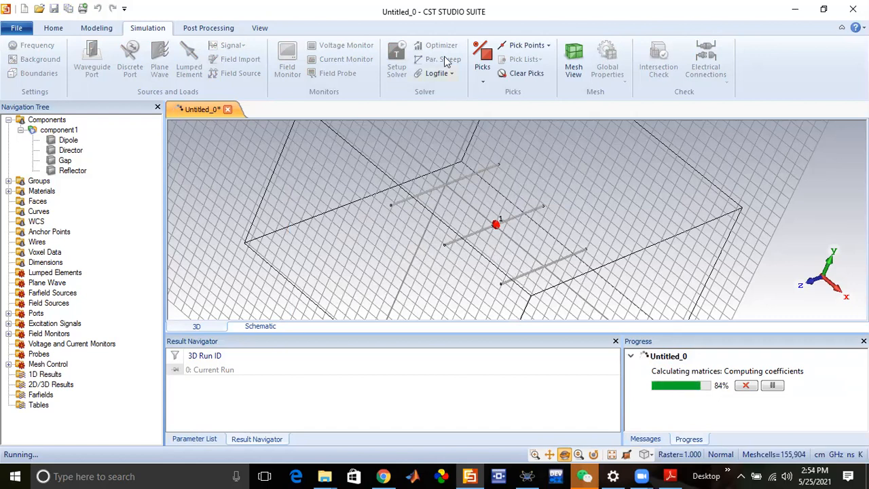
pyautogui.moveTo(392, 166)
pyautogui.mouseDown()
pyautogui.moveTo(306, 173)
pyautogui.moveTo(380, 197)
pyautogui.moveTo(411, 155)
pyautogui.moveTo(465, 190)
pyautogui.moveTo(424, 215)
pyautogui.moveTo(393, 170)
pyautogui.mouseUp()
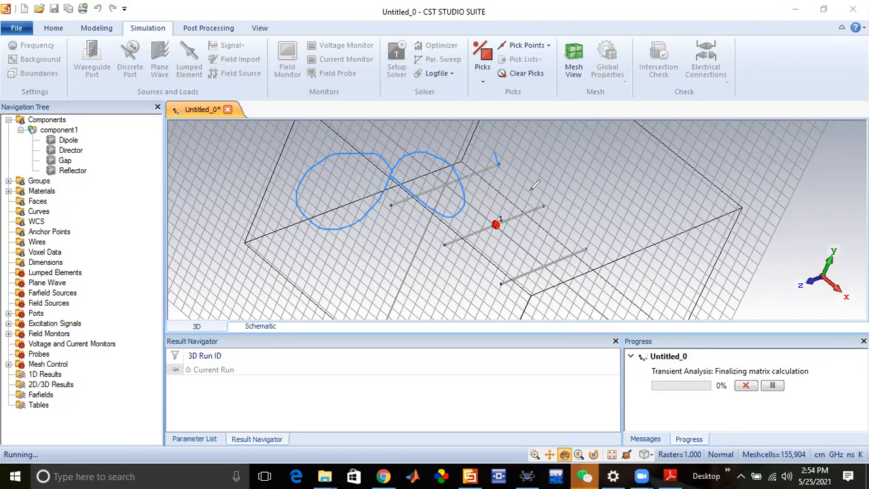
pyautogui.moveTo(576, 251); pyautogui.dragTo(575, 235)
pyautogui.moveTo(620, 203)
pyautogui.mouseDown()
pyautogui.moveTo(616, 184)
pyautogui.moveTo(608, 263)
pyautogui.moveTo(711, 238)
pyautogui.moveTo(816, 155)
pyautogui.moveTo(620, 193)
pyautogui.mouseUp()
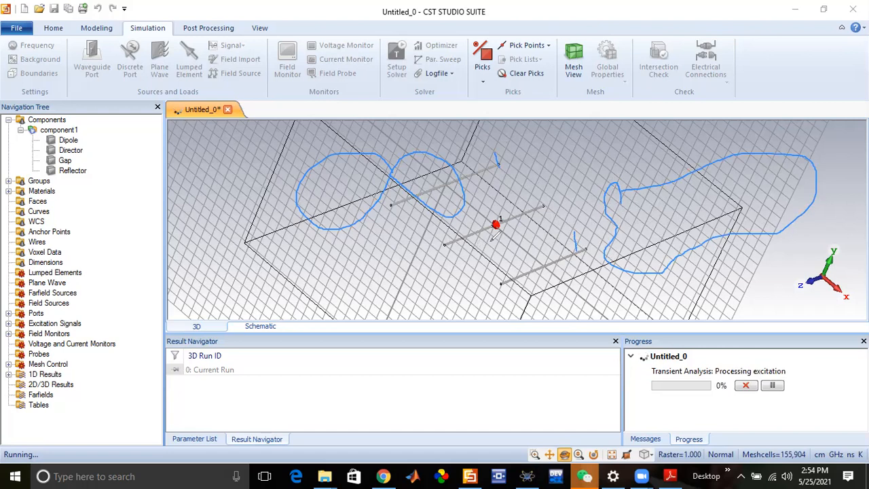
pyautogui.moveTo(368, 253)
pyautogui.mouseDown()
pyautogui.moveTo(378, 272)
pyautogui.moveTo(445, 231)
pyautogui.moveTo(441, 243)
pyautogui.moveTo(439, 227)
pyautogui.moveTo(456, 224)
pyautogui.moveTo(461, 250)
pyautogui.moveTo(479, 245)
pyautogui.mouseUp()
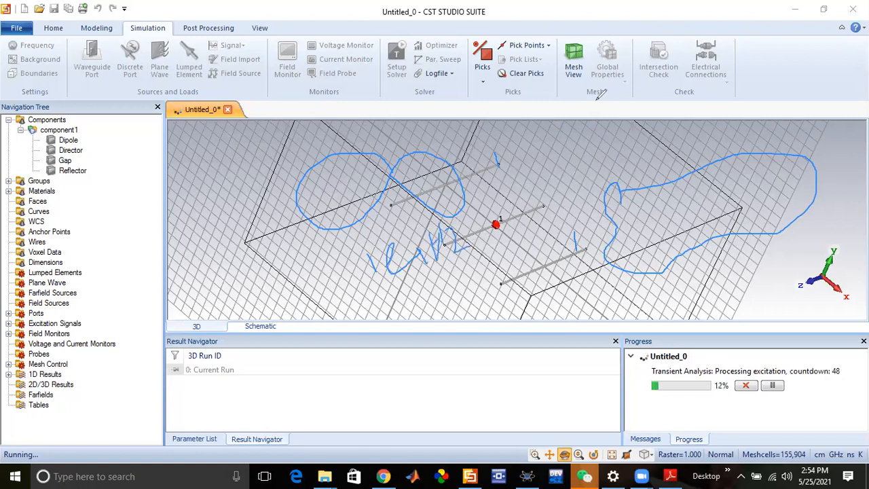
pyautogui.click(536, 60)
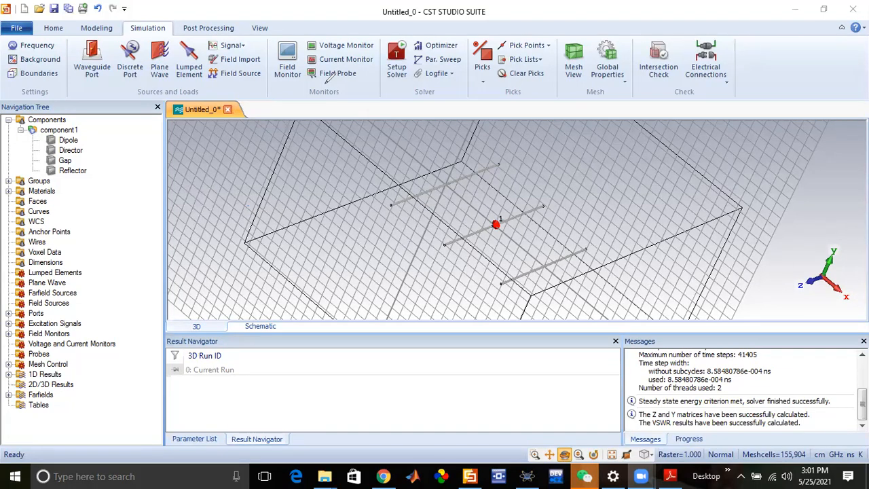
pyautogui.scroll(2, 404, 222)
pyautogui.scroll(-2, 403, 222)
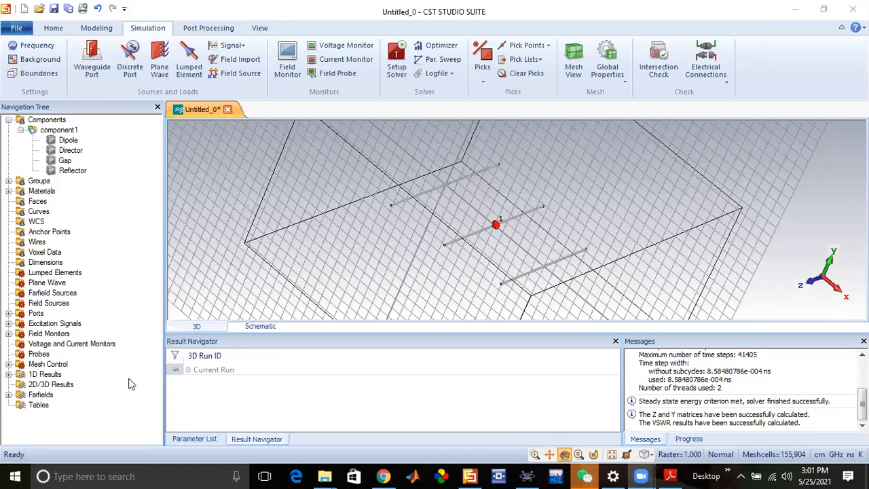
# Plot the S1,1 curve from the S-Parameters results and move the axis marker to its minimum
pyautogui.click(8, 374)
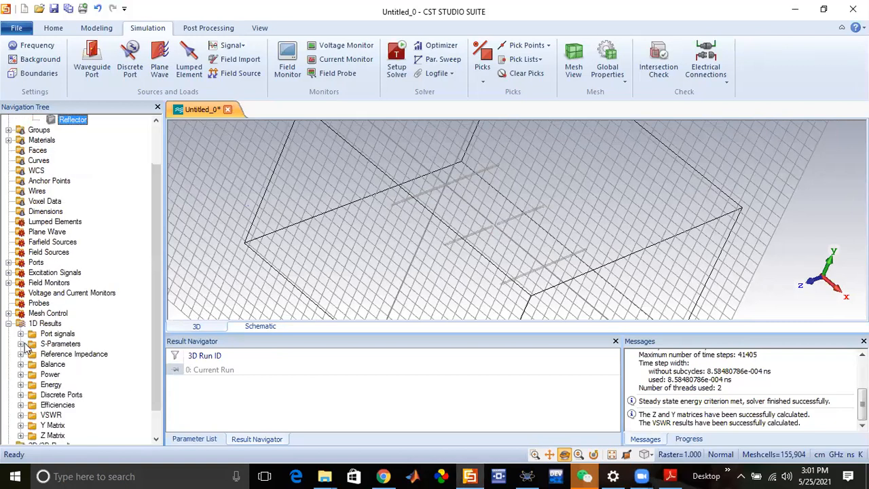
pyautogui.click(21, 343)
pyautogui.click(44, 354)
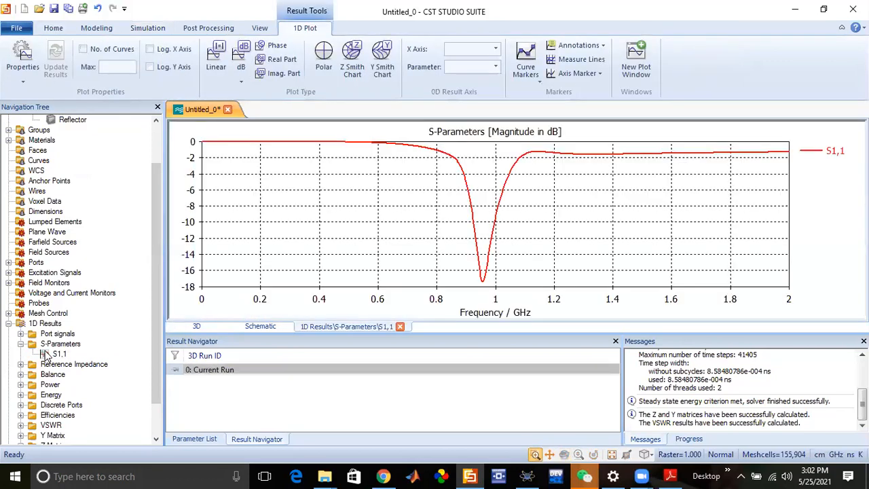
pyautogui.rightClick(480, 240)
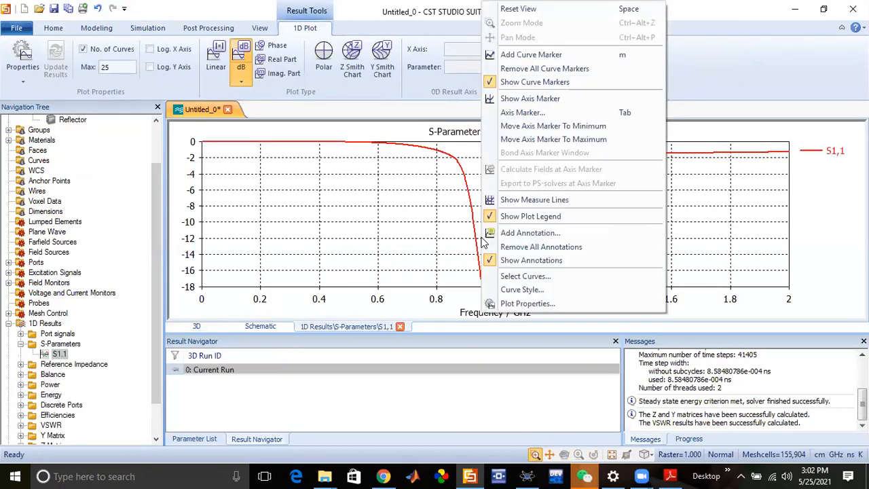
pyautogui.click(436, 236)
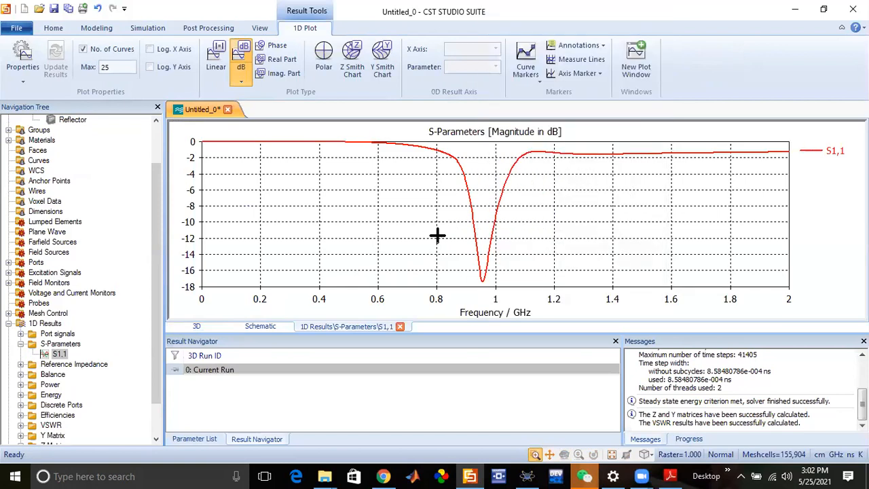
pyautogui.rightClick(478, 201)
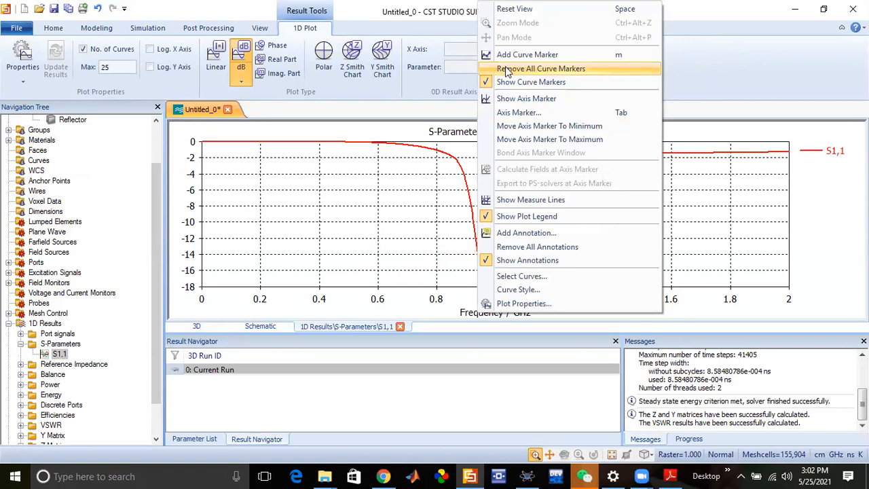
pyautogui.click(521, 126)
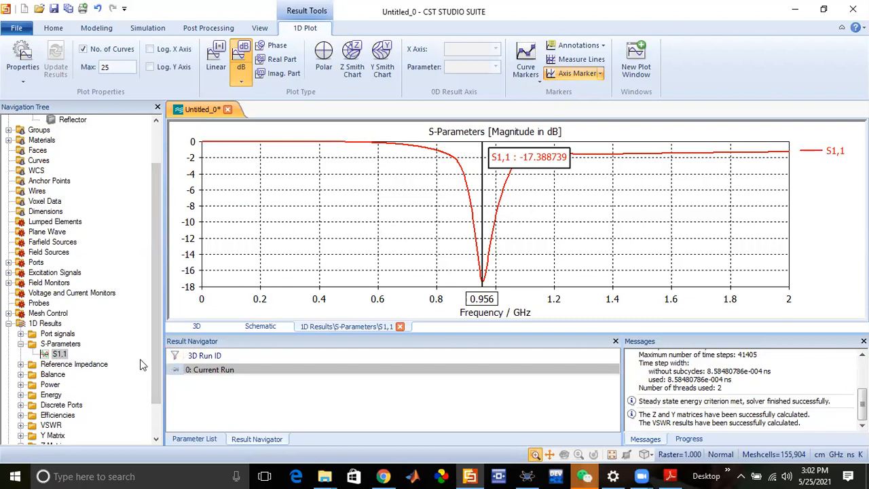
# Display the 3D farfield pattern of the f=1 monitor and enlarge the plot area to fit the whole pattern
pyautogui.scroll(-2, 153, 366)
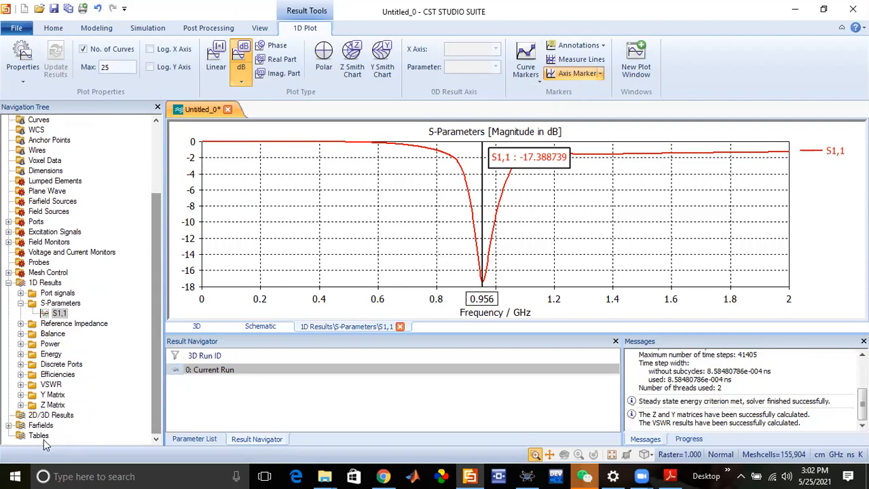
pyautogui.click(8, 425)
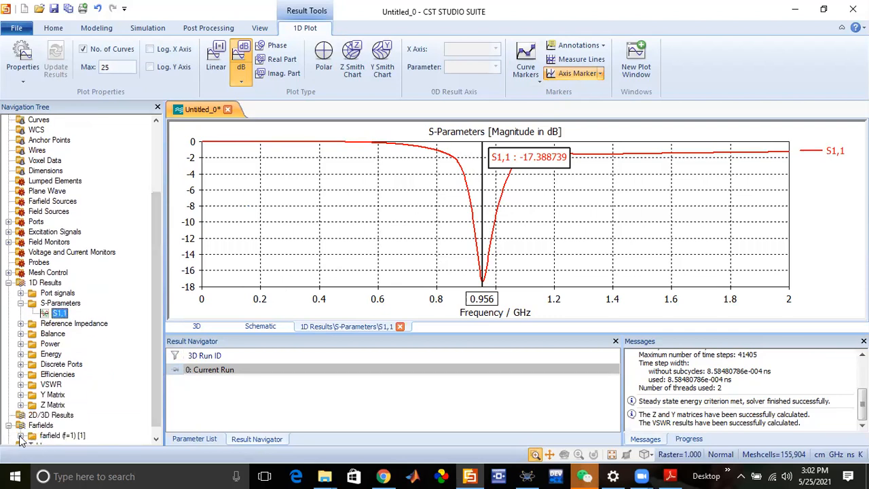
pyautogui.click(21, 436)
pyautogui.click(66, 354)
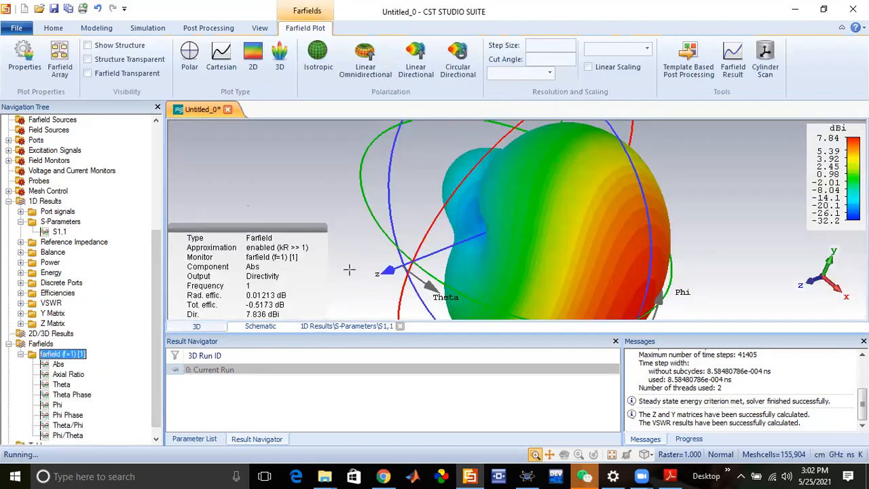
pyautogui.scroll(4, 464, 242)
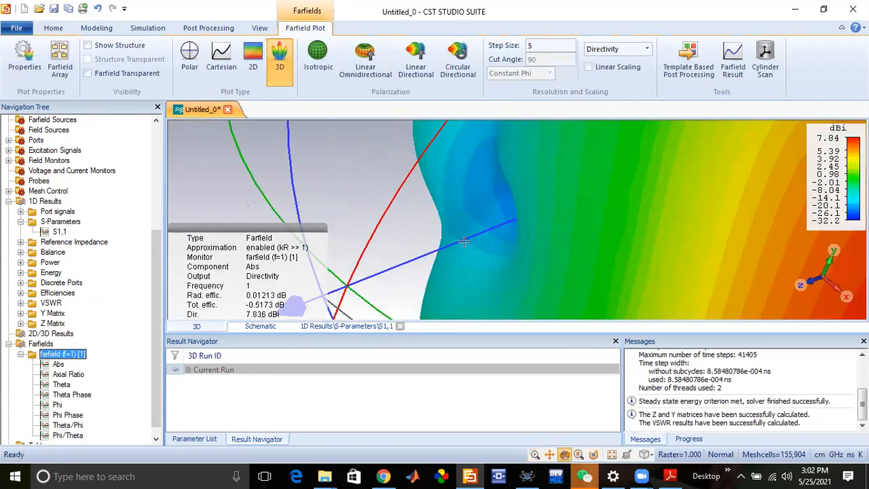
pyautogui.scroll(-12, 463, 242)
pyautogui.scroll(10, 465, 241)
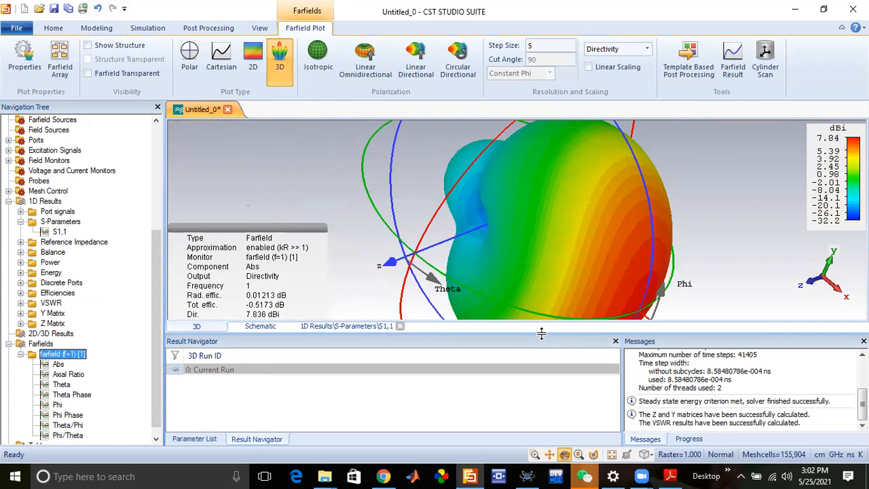
pyautogui.moveTo(541, 333); pyautogui.dragTo(536, 377)
pyautogui.scroll(-3, 514, 280)
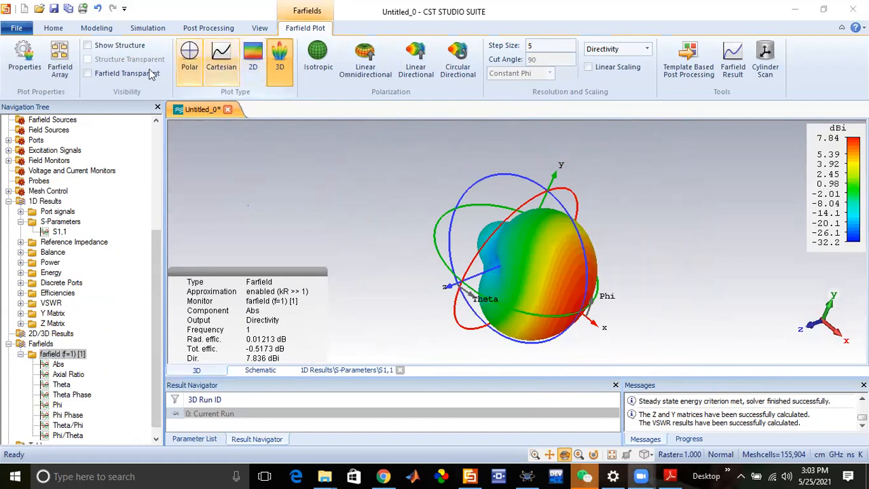
# Make the farfield transparent, show the antenna structure inside it and inspect how the main lobe aligns with the elements
pyautogui.click(118, 73)
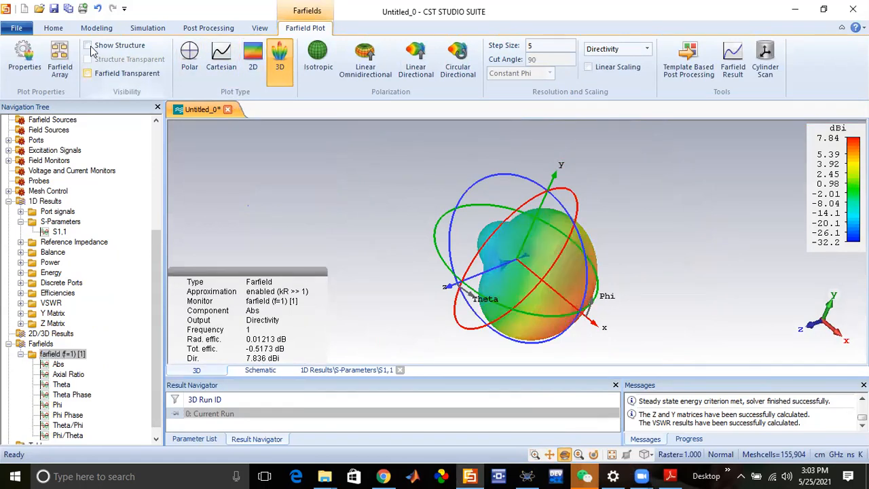
pyautogui.click(88, 45)
pyautogui.moveTo(541, 247)
pyautogui.mouseDown()
pyautogui.moveTo(496, 212)
pyautogui.moveTo(561, 191)
pyautogui.moveTo(538, 279)
pyautogui.moveTo(568, 260)
pyautogui.moveTo(533, 269)
pyautogui.moveTo(564, 258)
pyautogui.mouseUp()
pyautogui.scroll(5, 564, 258)
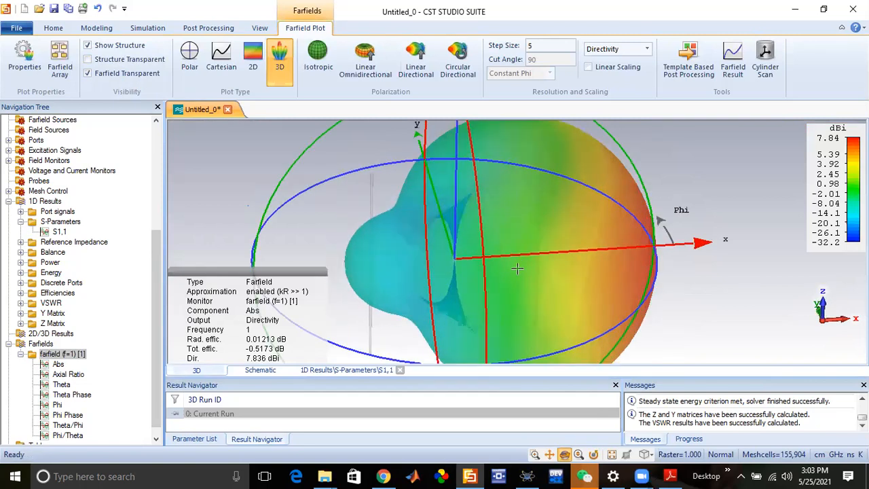
pyautogui.moveTo(509, 268); pyautogui.dragTo(509, 242)
pyautogui.scroll(-3, 508, 242)
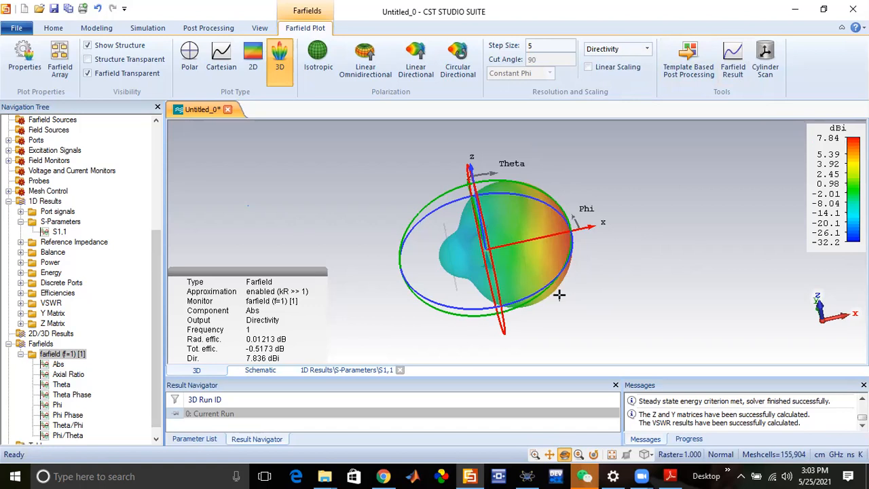
# View the f=1 farfield directivity as a polar plot and as a Cartesian plot
pyautogui.click(365, 59)
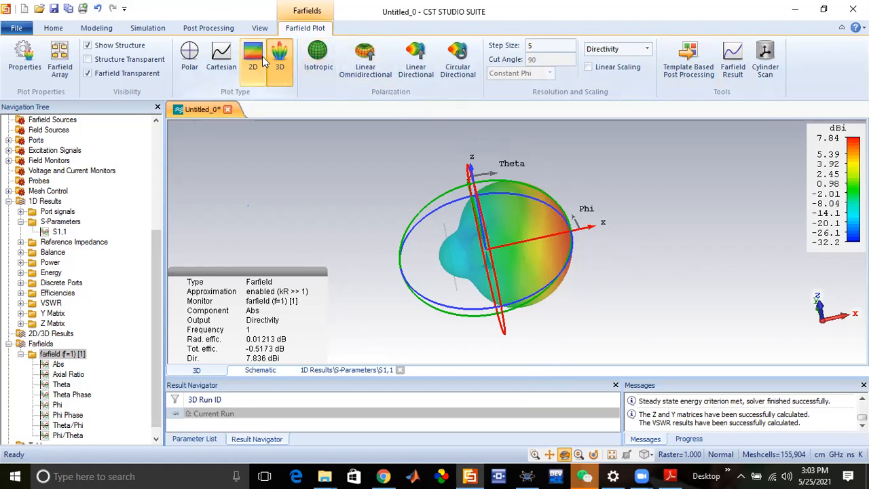
pyautogui.click(197, 55)
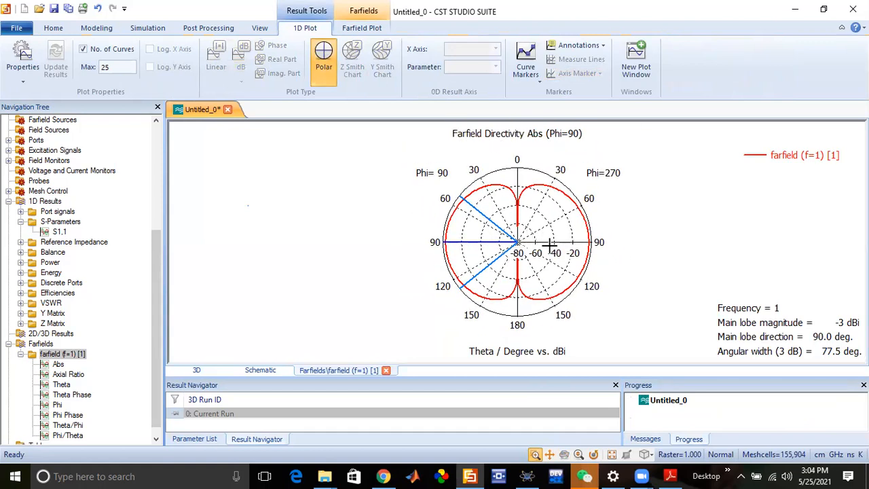
pyautogui.scroll(1, 549, 246)
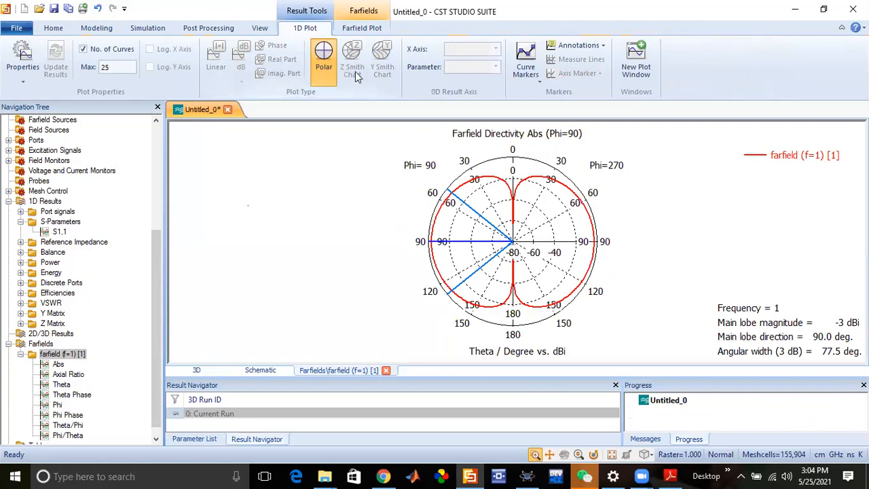
pyautogui.click(351, 29)
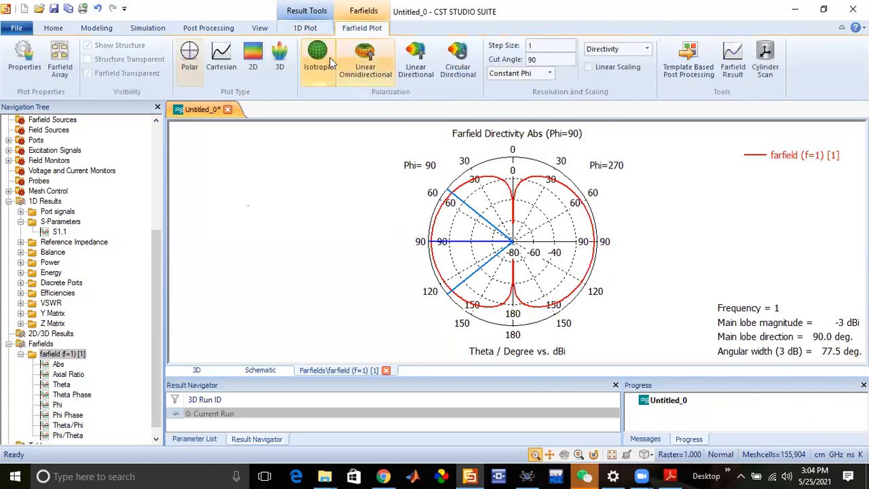
pyautogui.click(222, 57)
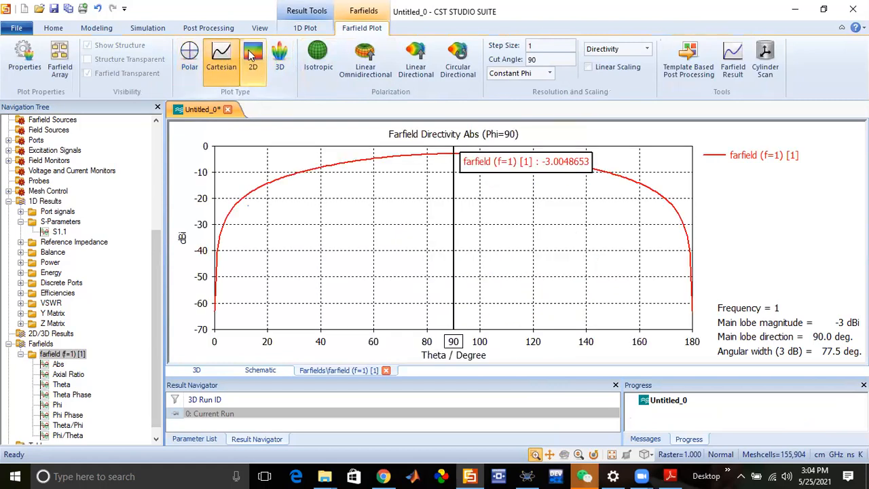
# Return the farfield to the 3D plot type and examine the radiation pattern around the antenna from several angles
pyautogui.click(285, 57)
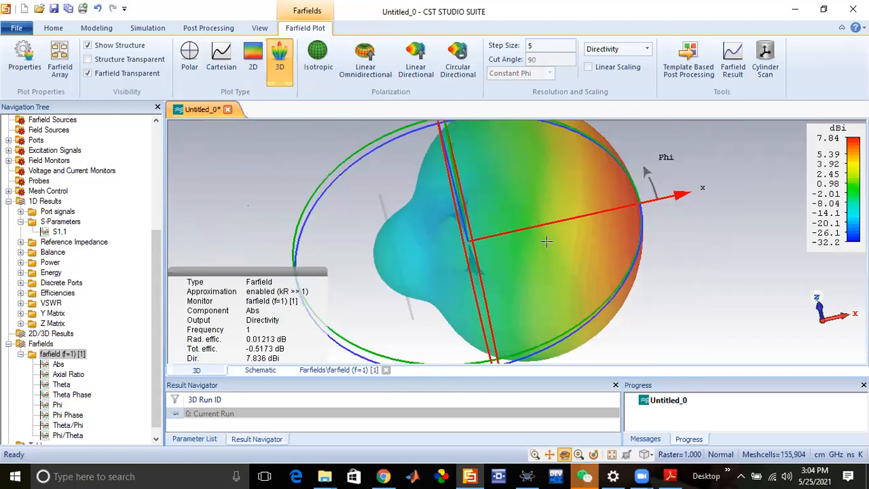
pyautogui.moveTo(556, 258); pyautogui.dragTo(459, 268)
pyautogui.moveTo(567, 235); pyautogui.dragTo(626, 237)
pyautogui.scroll(-2, 621, 237)
pyautogui.scroll(8, 621, 237)
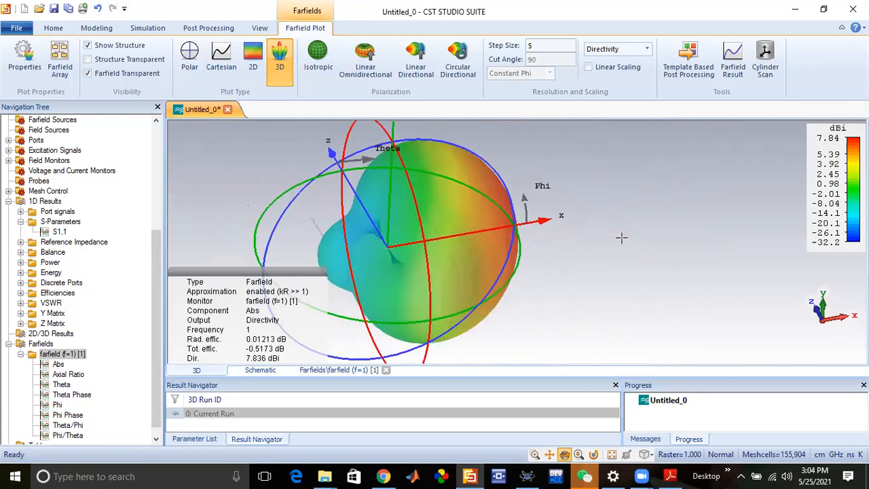